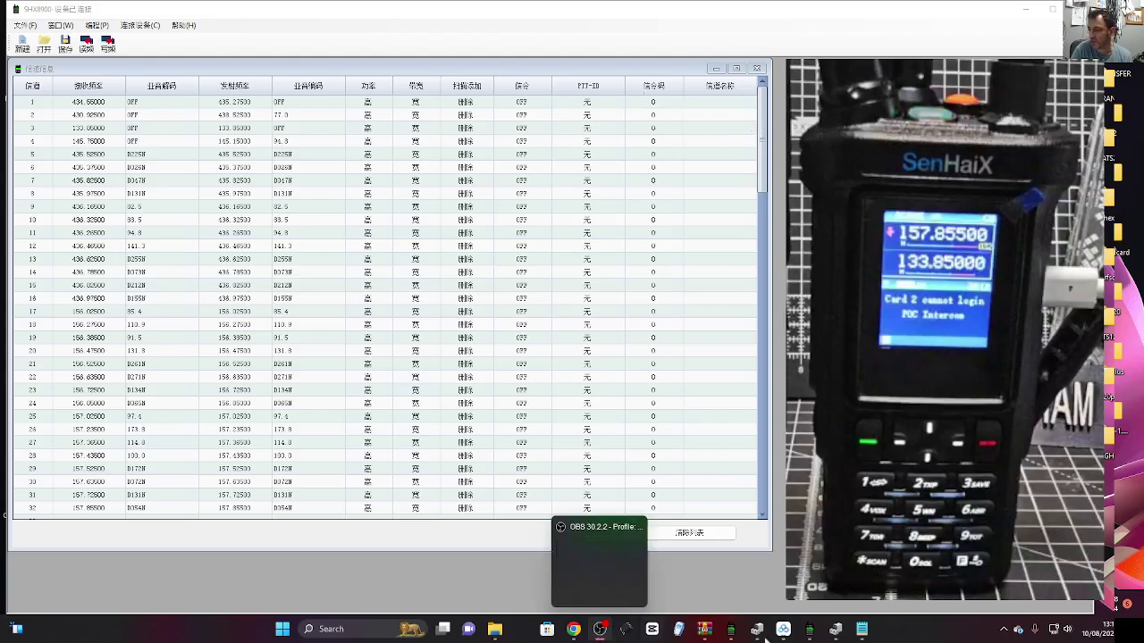
Look over the Facebook group page, then return to the channel programming window.
{"action": "left_click", "coordinate": [575, 631]}
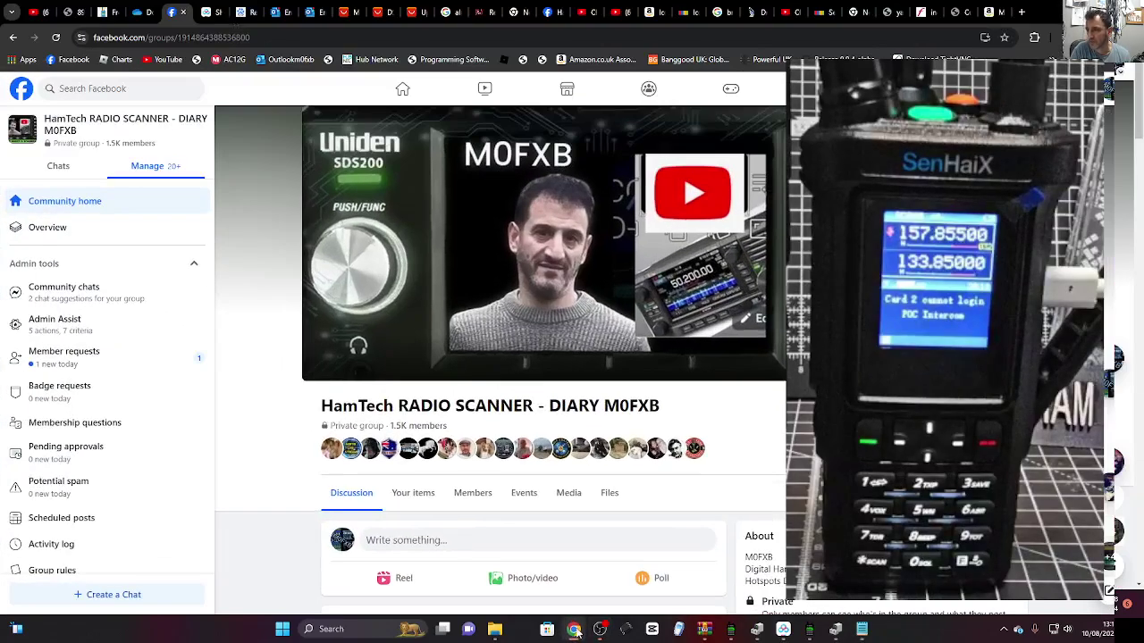
{"action": "scroll", "coordinate": [599, 375], "scroll_direction": "down", "scroll_amount": 4}
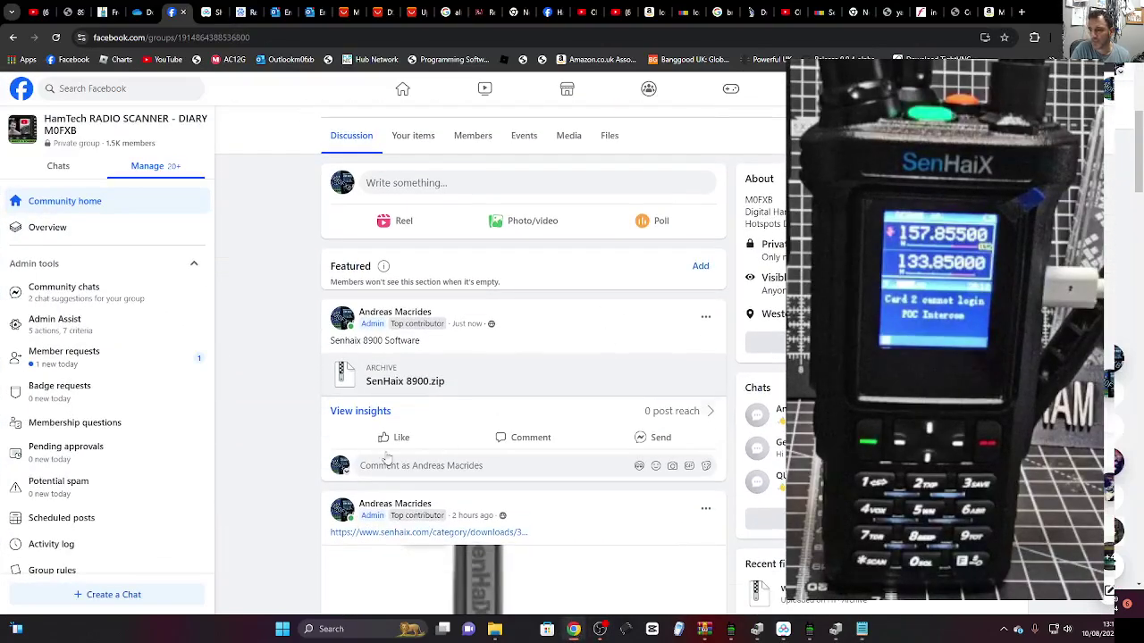
{"action": "left_click", "coordinate": [600, 629]}
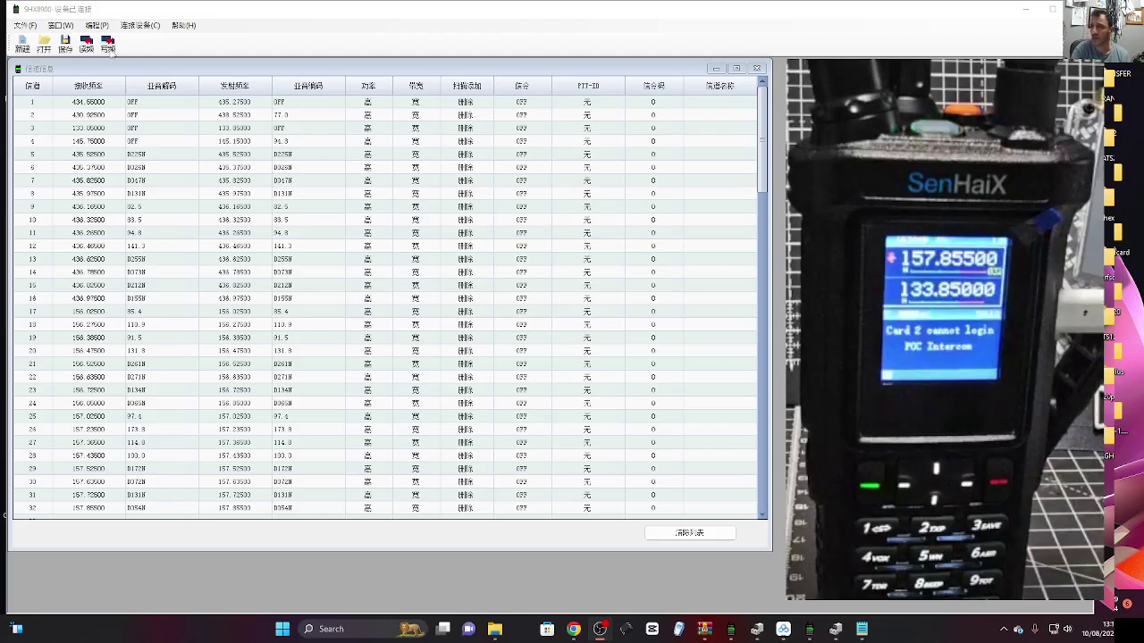
Open and close the device connection options menu several times.
{"action": "left_click", "coordinate": [140, 25]}
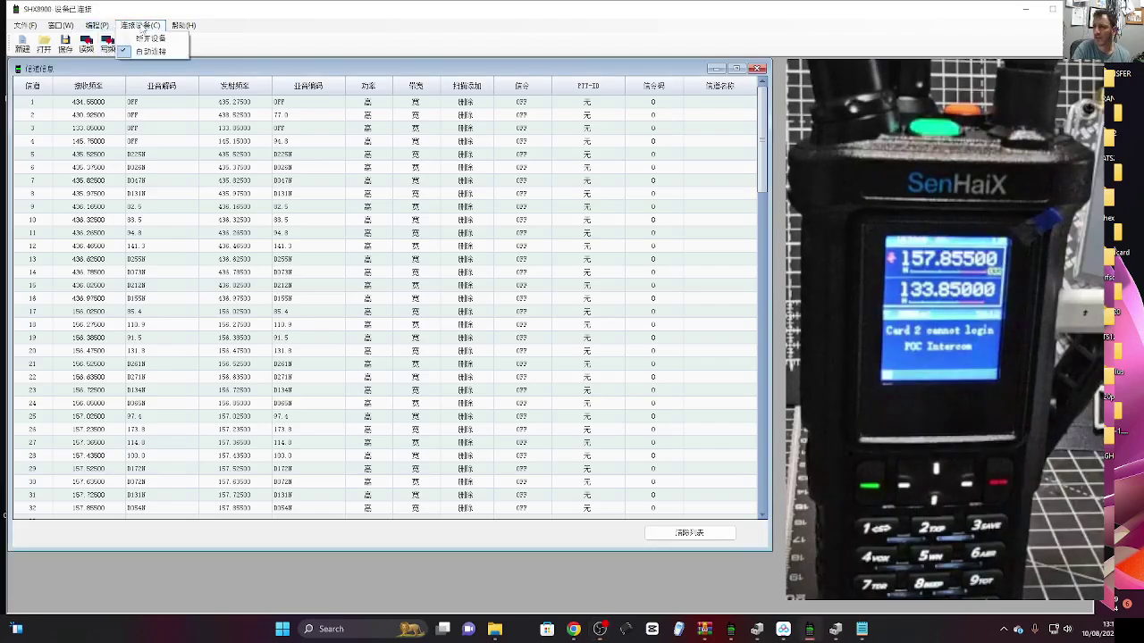
{"action": "left_click", "coordinate": [141, 25]}
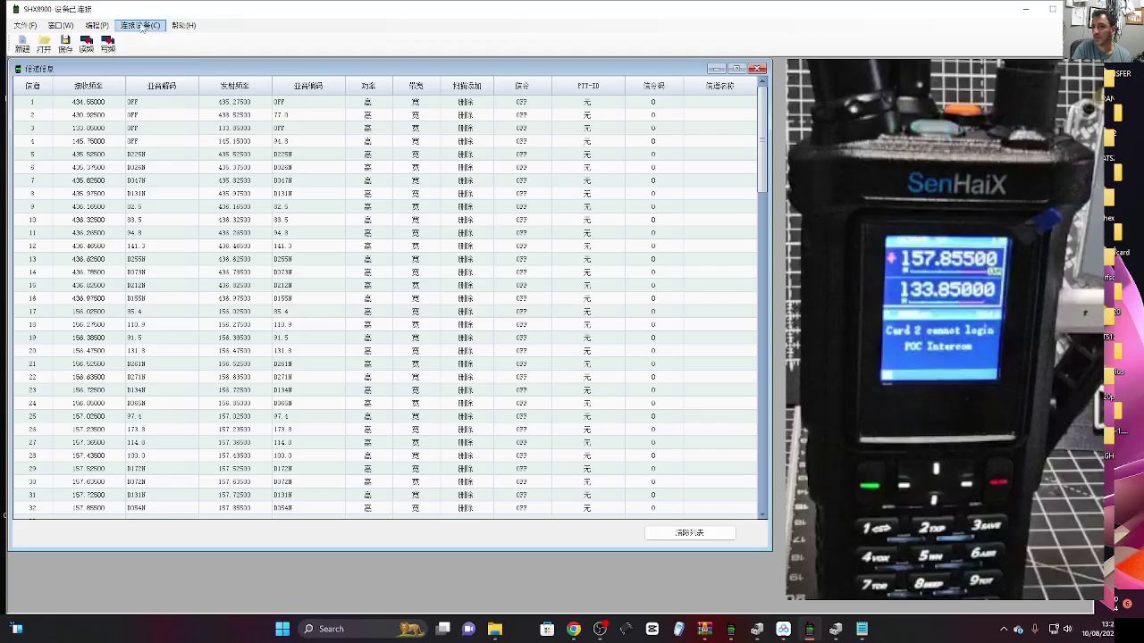
{"action": "left_click", "coordinate": [140, 25]}
{"action": "left_click", "coordinate": [141, 26]}
{"action": "left_click", "coordinate": [141, 25]}
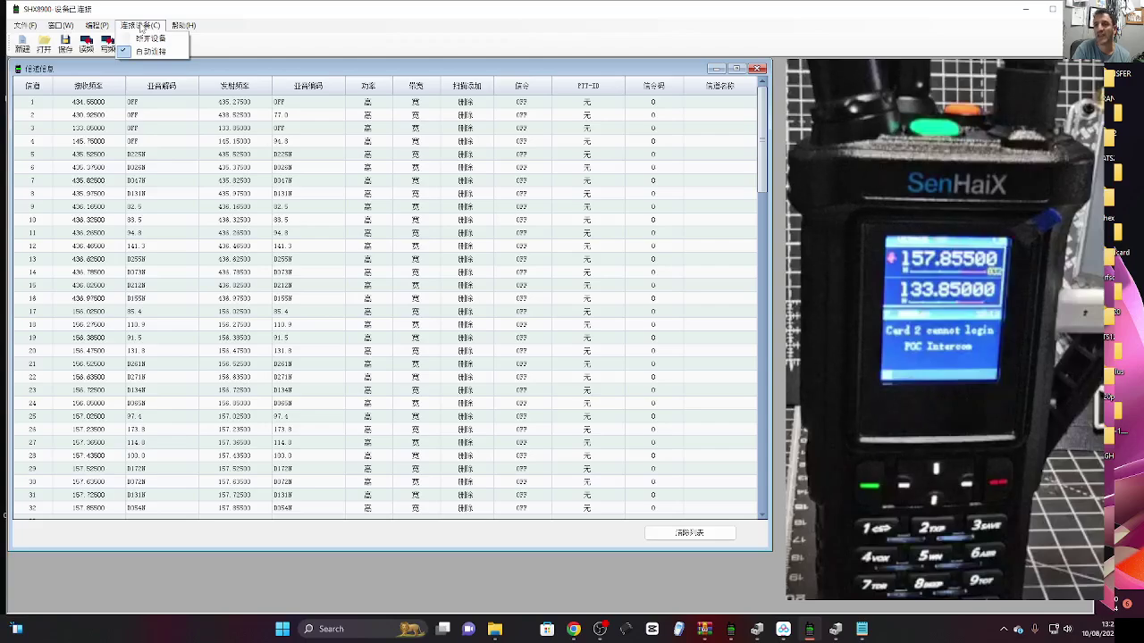
{"action": "left_click", "coordinate": [140, 25]}
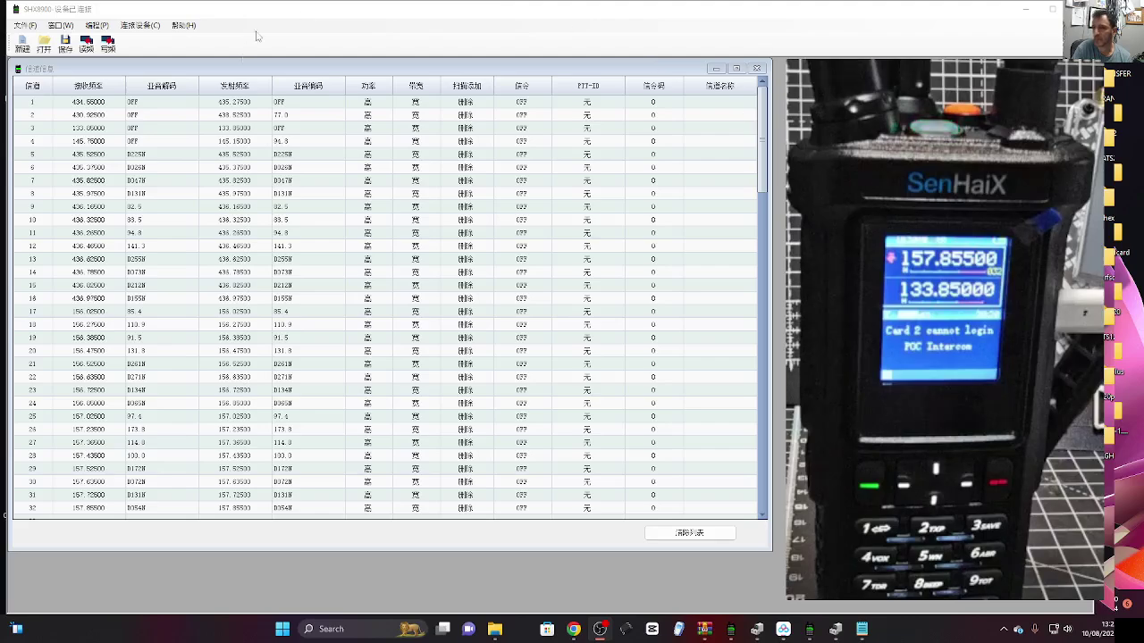
Start a read of channel data from the radio and acknowledge its completion.
{"action": "left_click", "coordinate": [86, 44]}
{"action": "left_click", "coordinate": [86, 44]}
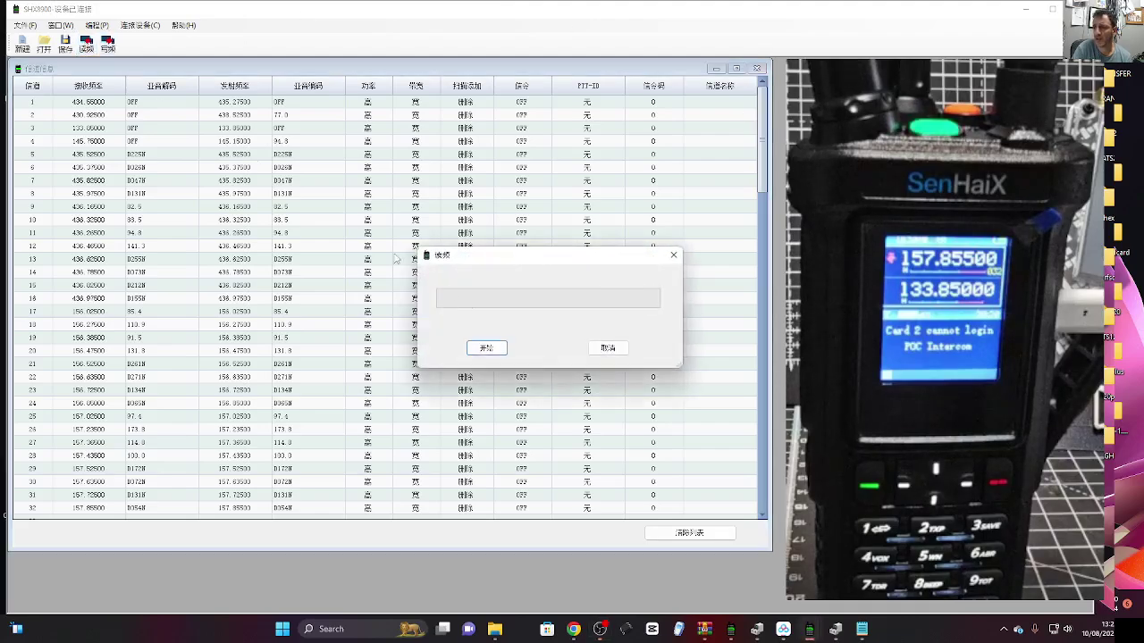
{"action": "left_click", "coordinate": [490, 347]}
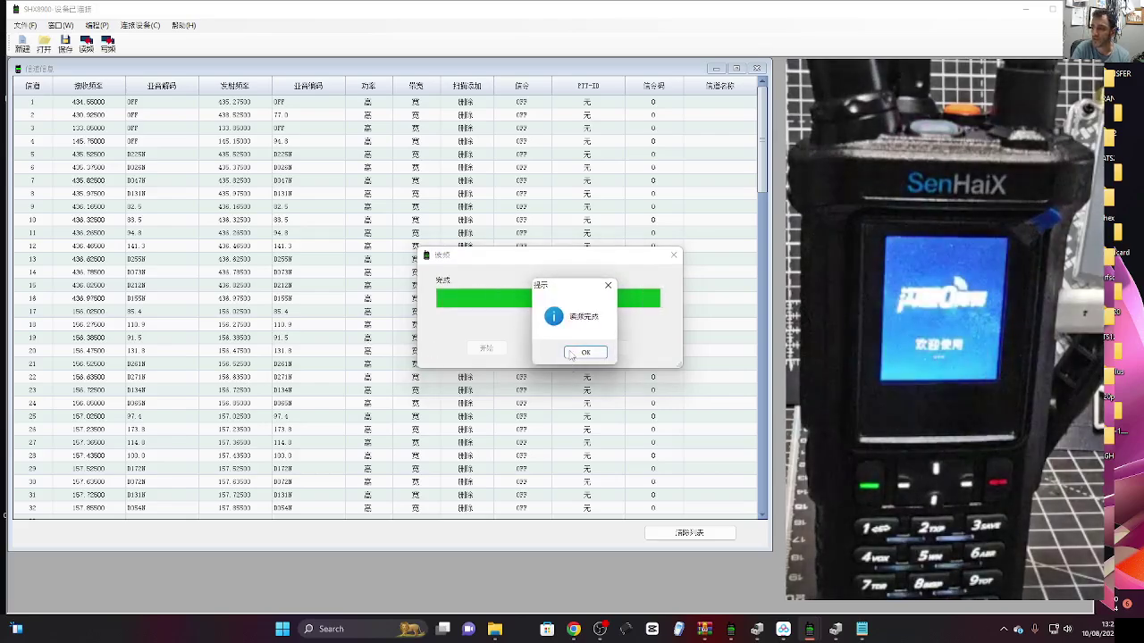
{"action": "left_click", "coordinate": [583, 353]}
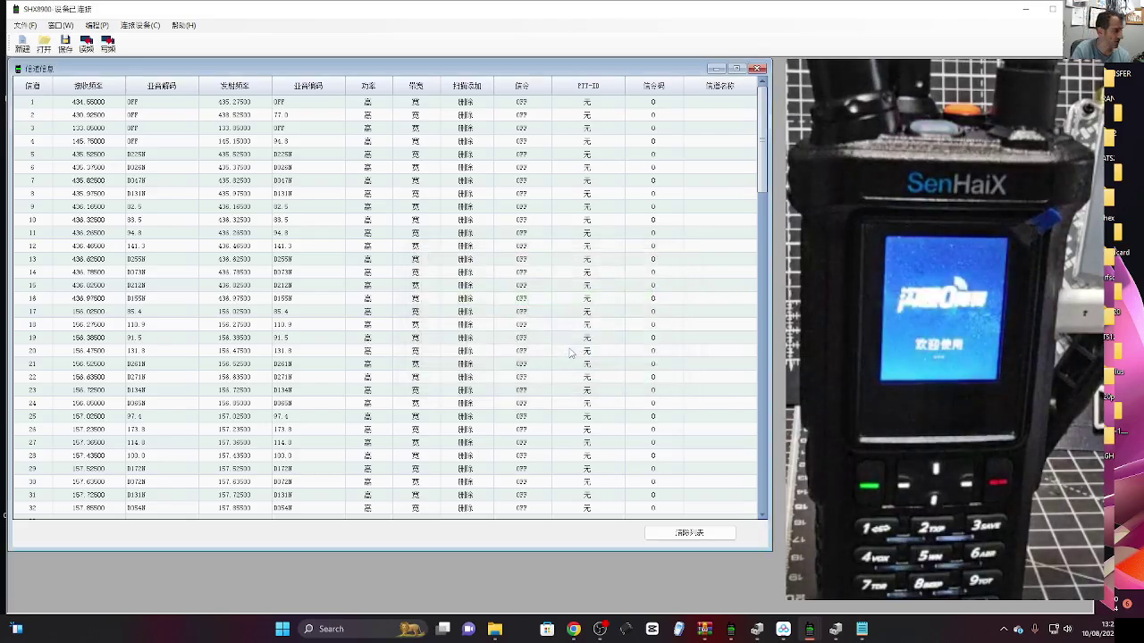
Set channel 5's receive frequency to 430.925 with decode tone OFF.
{"action": "double_click", "coordinate": [89, 156]}
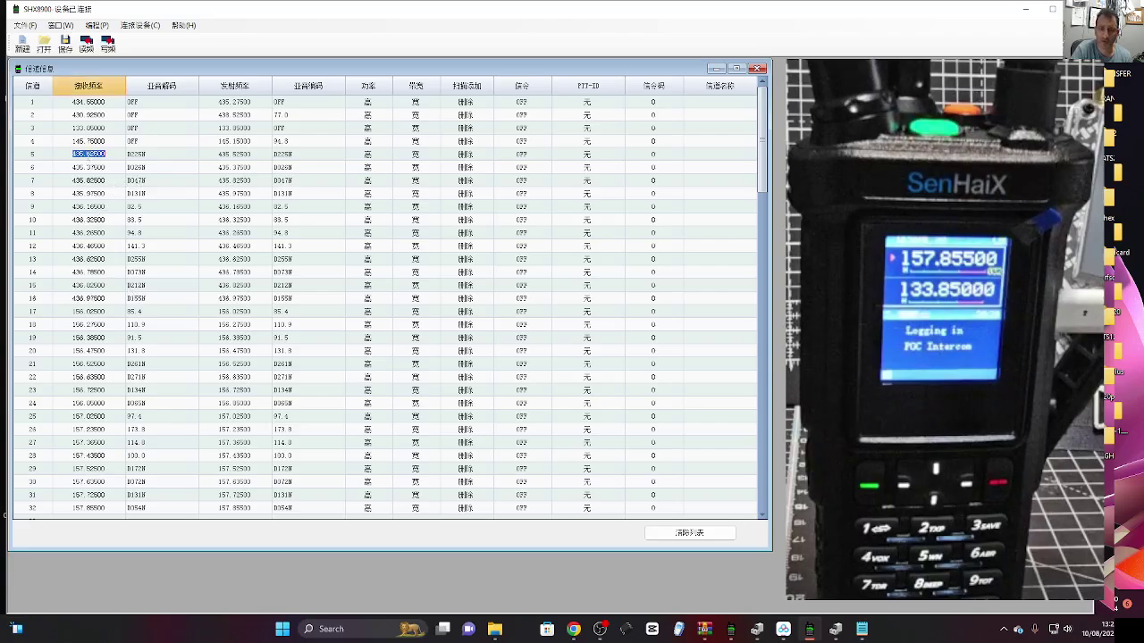
{"action": "type", "text": "430"}
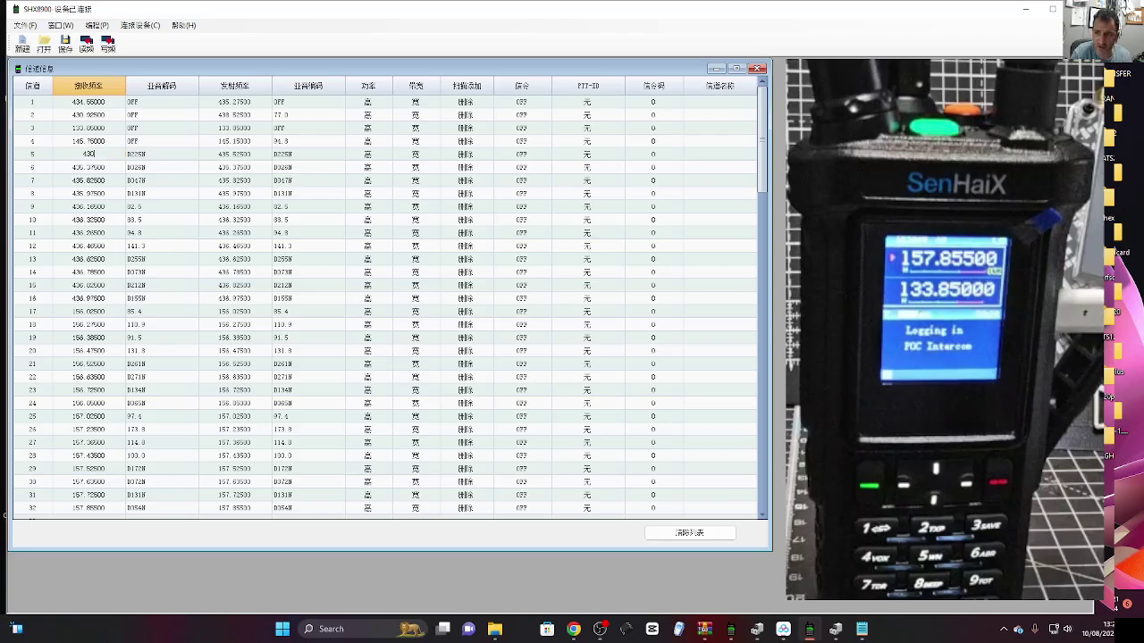
{"action": "type", "text": ".925"}
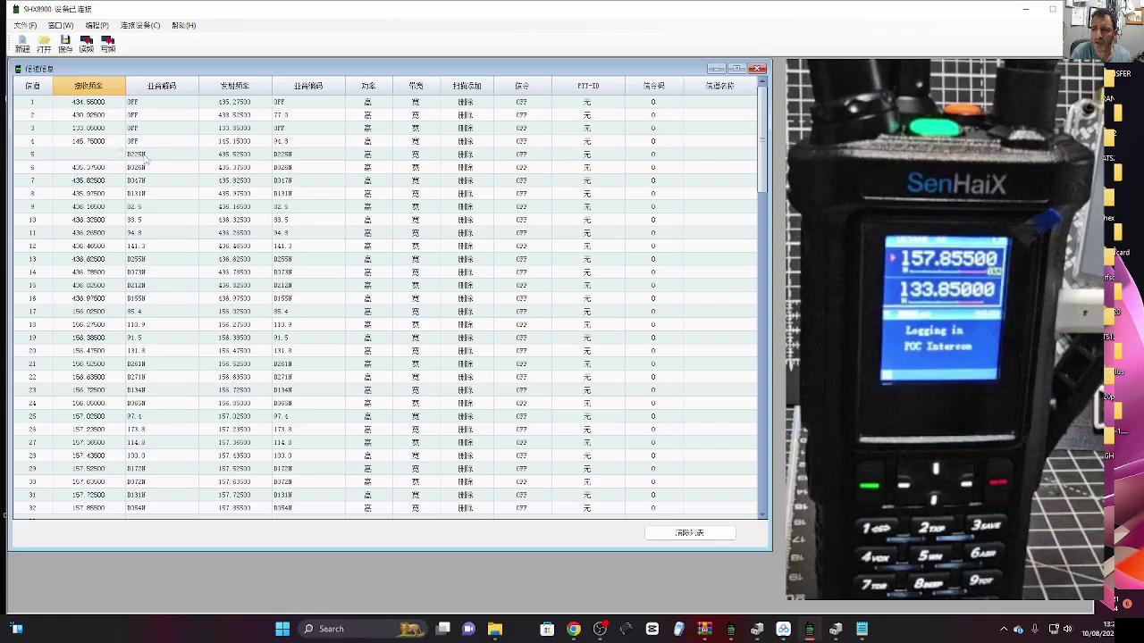
{"action": "left_click", "coordinate": [145, 154]}
{"action": "left_click", "coordinate": [191, 155]}
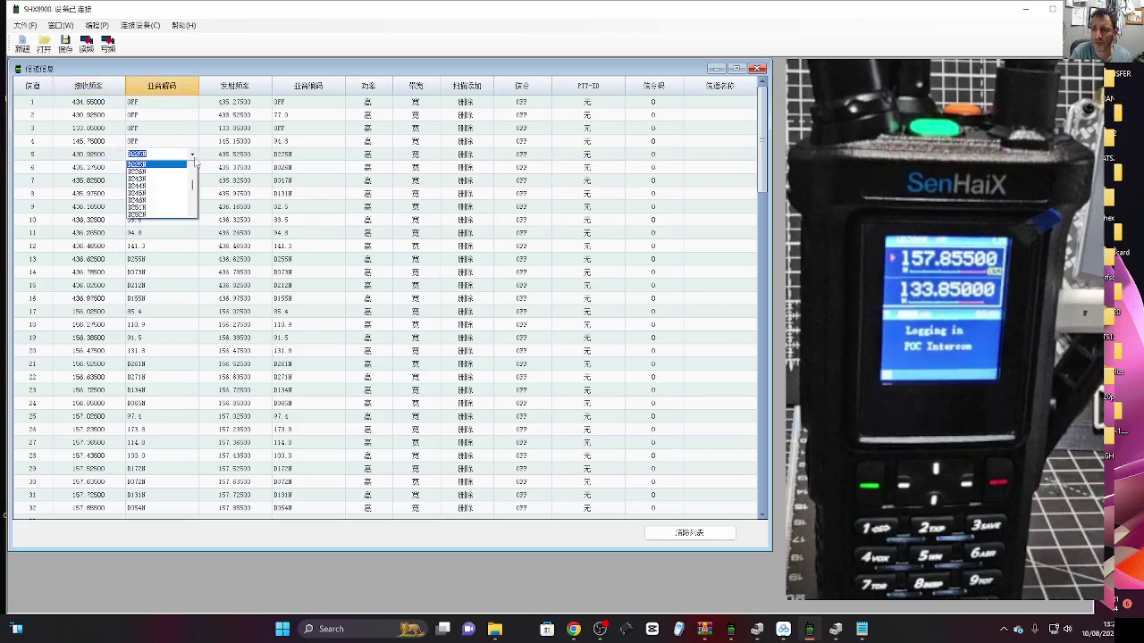
{"action": "scroll", "coordinate": [159, 183], "scroll_direction": "up", "scroll_amount": 10}
{"action": "left_click", "coordinate": [158, 166]}
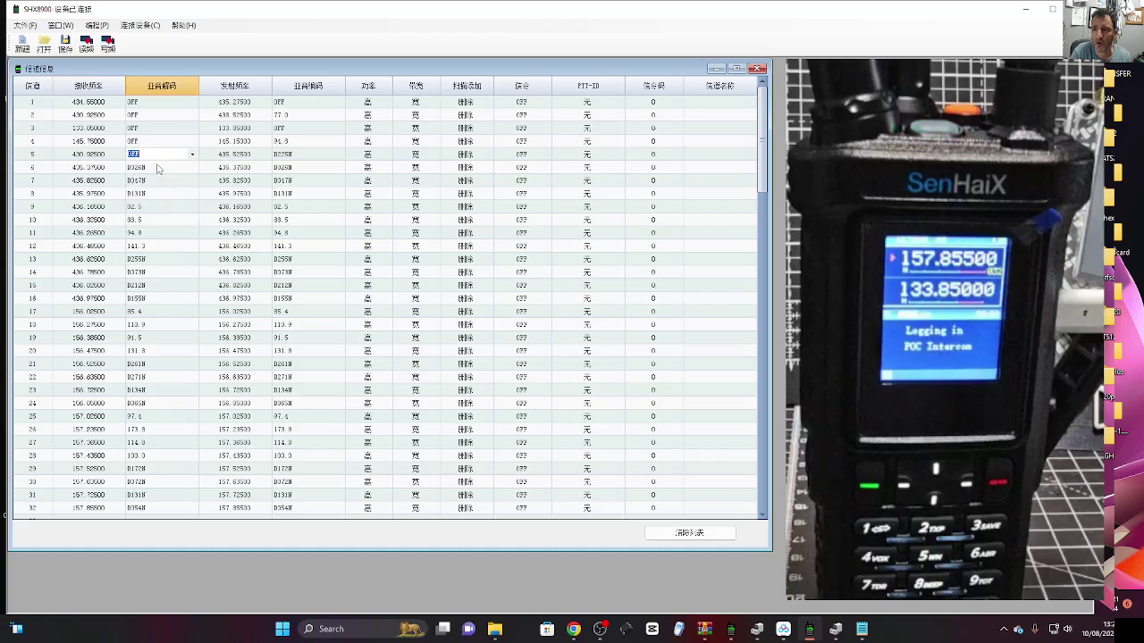
Enter channel 5's transmit frequency, then select the whole value to retype it.
{"action": "left_click", "coordinate": [247, 156]}
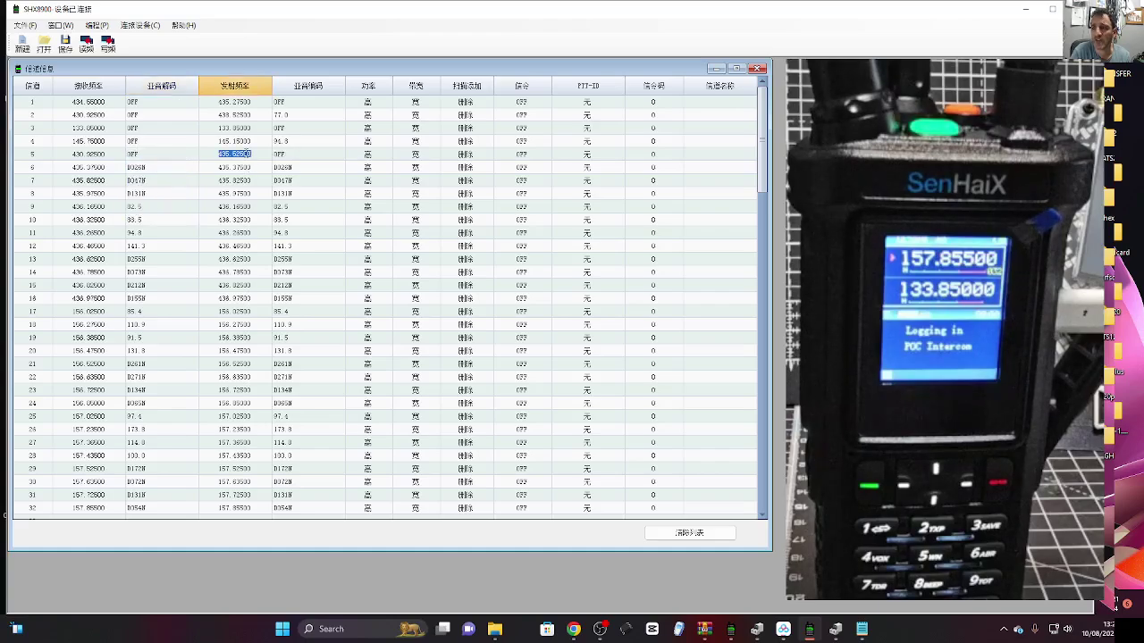
{"action": "type", "text": "435."}
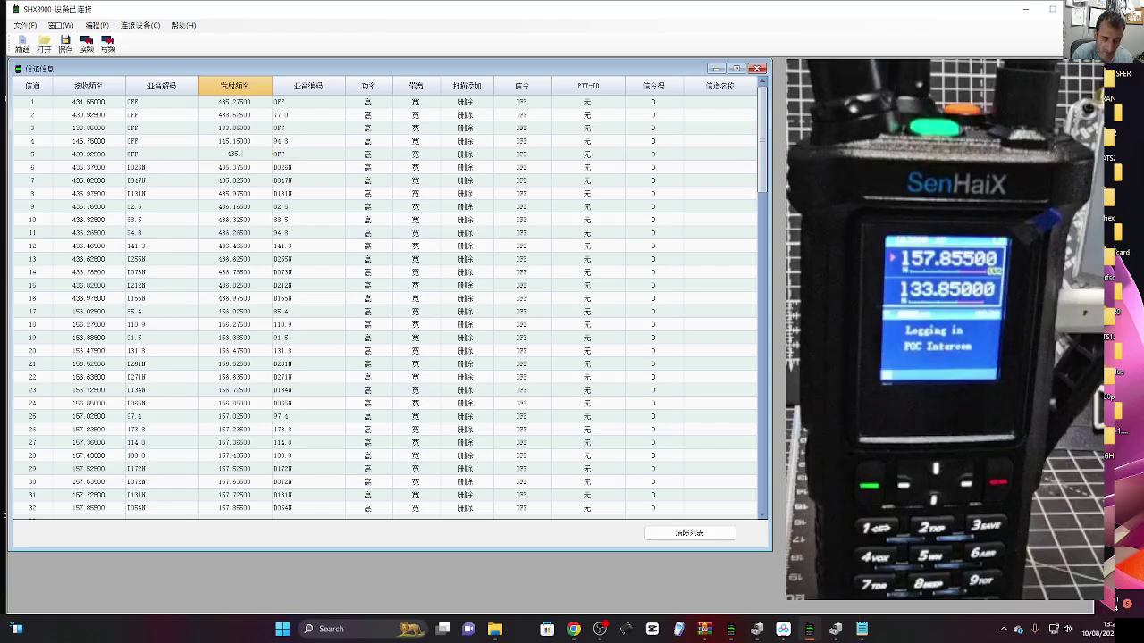
{"action": "type", "text": "525"}
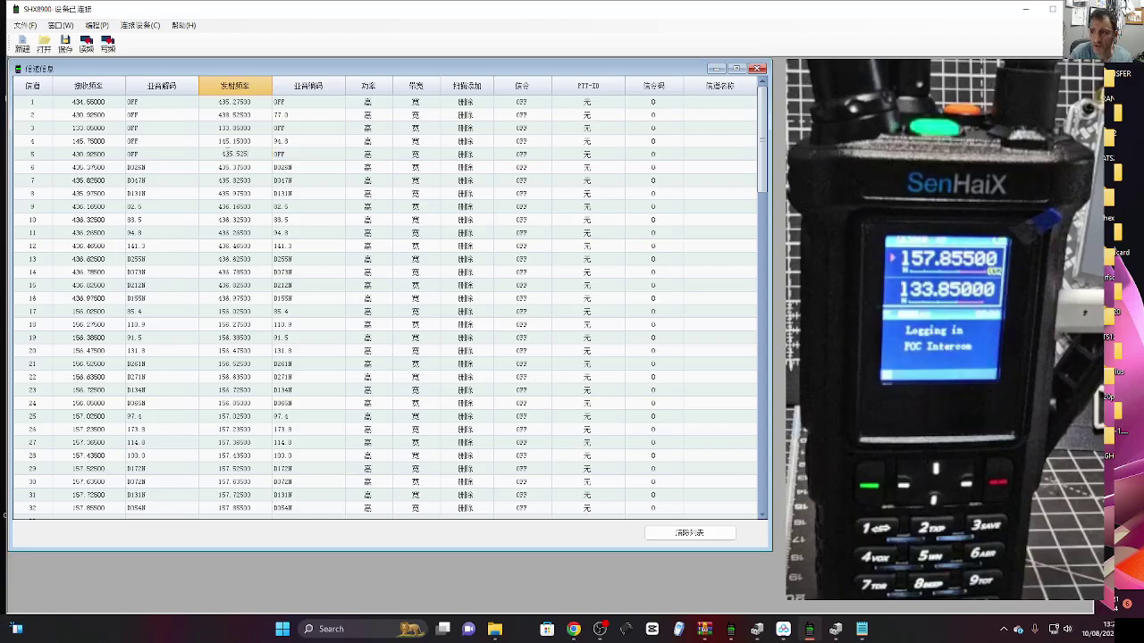
{"action": "double_click", "coordinate": [231, 154]}
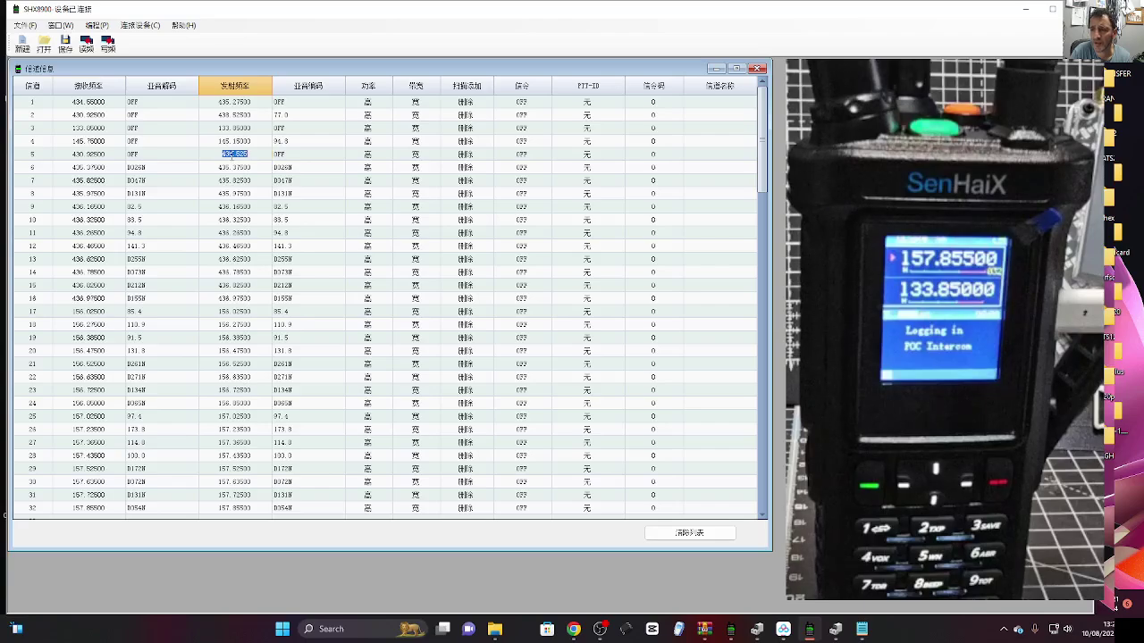
{"action": "type", "text": "133.52"}
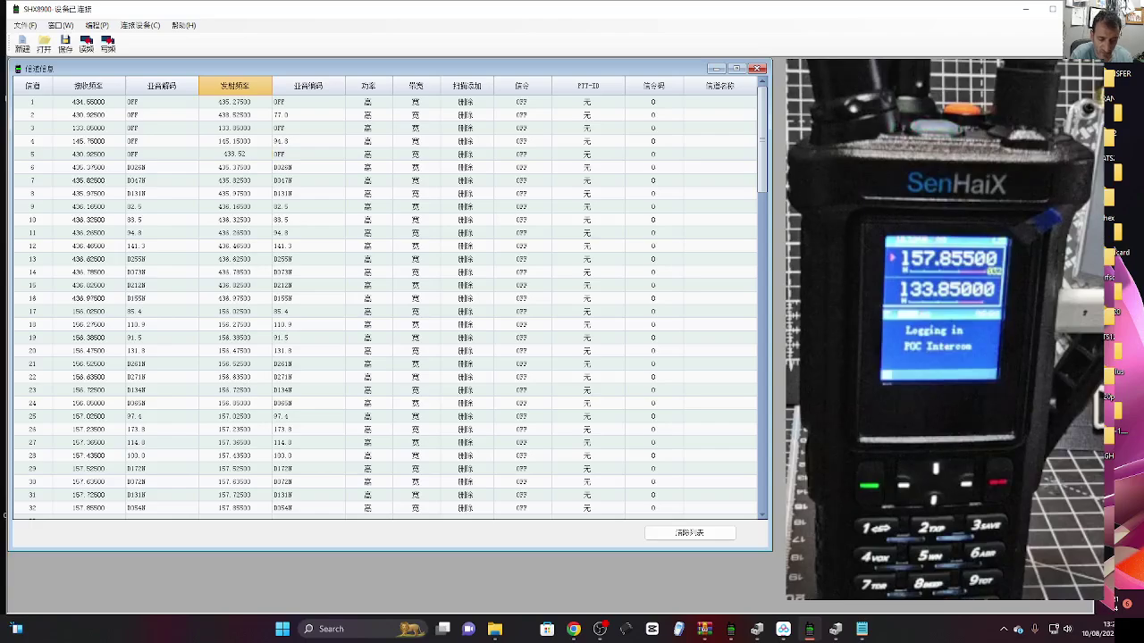
Confirm channel 5's transmit frequency and give it encode tone 77.0.
{"action": "left_click", "coordinate": [183, 154]}
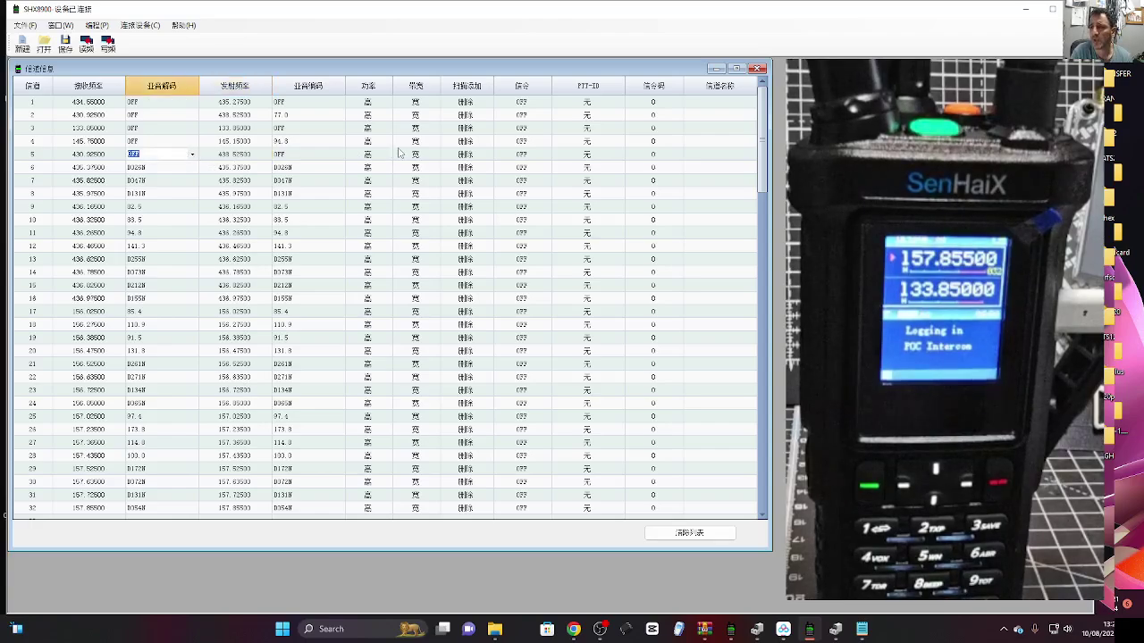
{"action": "left_click", "coordinate": [339, 157]}
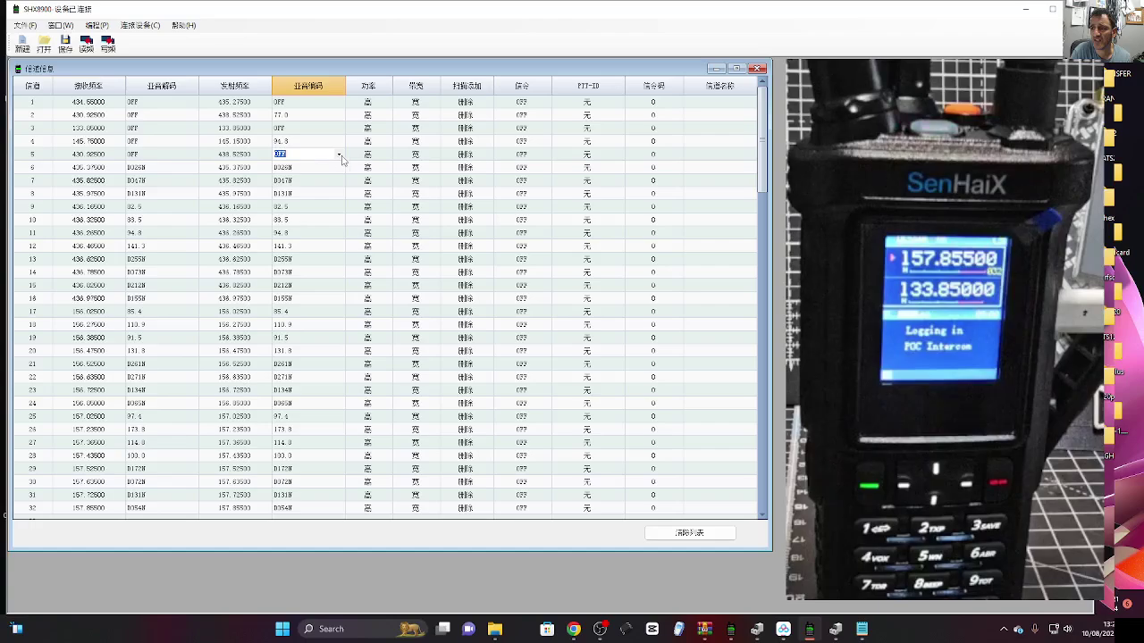
{"action": "left_click", "coordinate": [339, 155]}
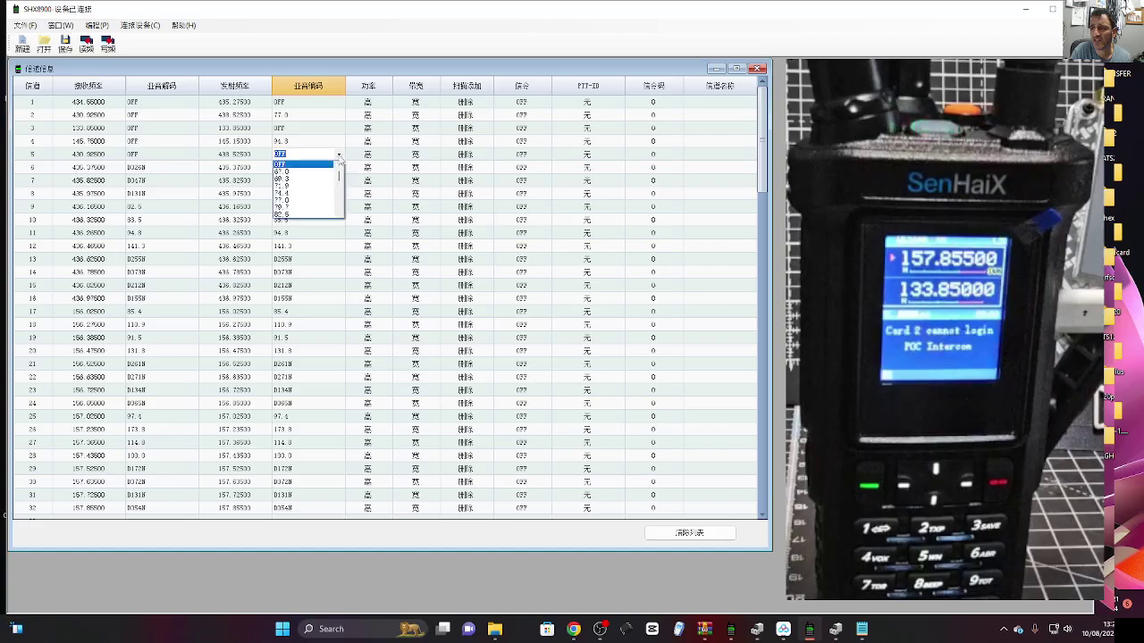
{"action": "left_click", "coordinate": [311, 201]}
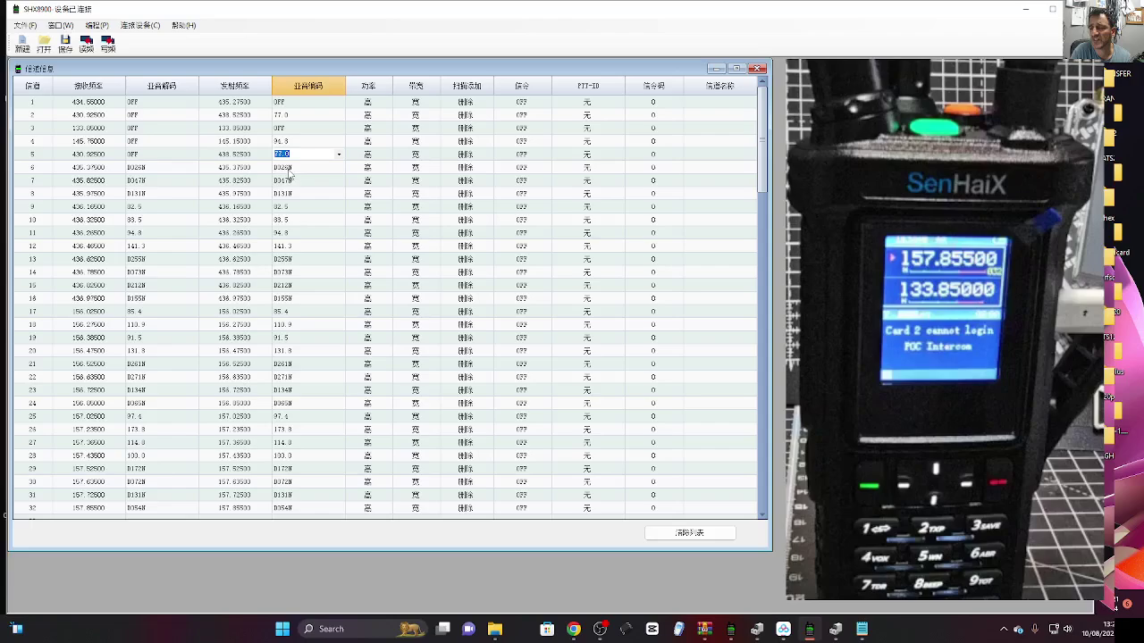
Check channel 5's power, bandwidth and scan-add cells, leaving them unchanged.
{"action": "left_click", "coordinate": [378, 156]}
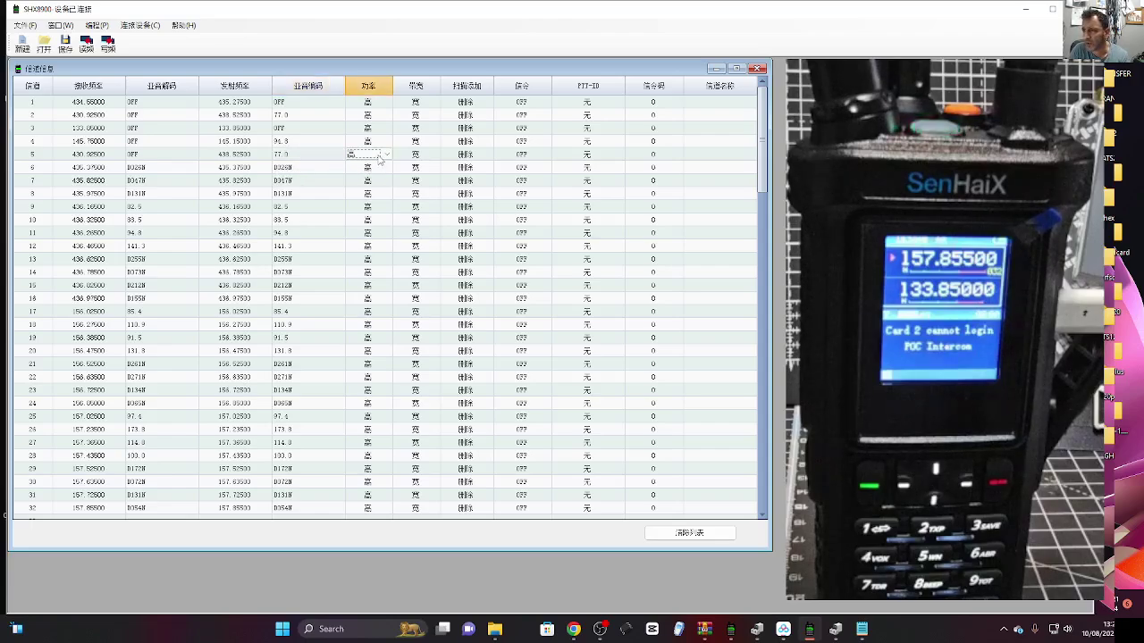
{"action": "left_click", "coordinate": [438, 158]}
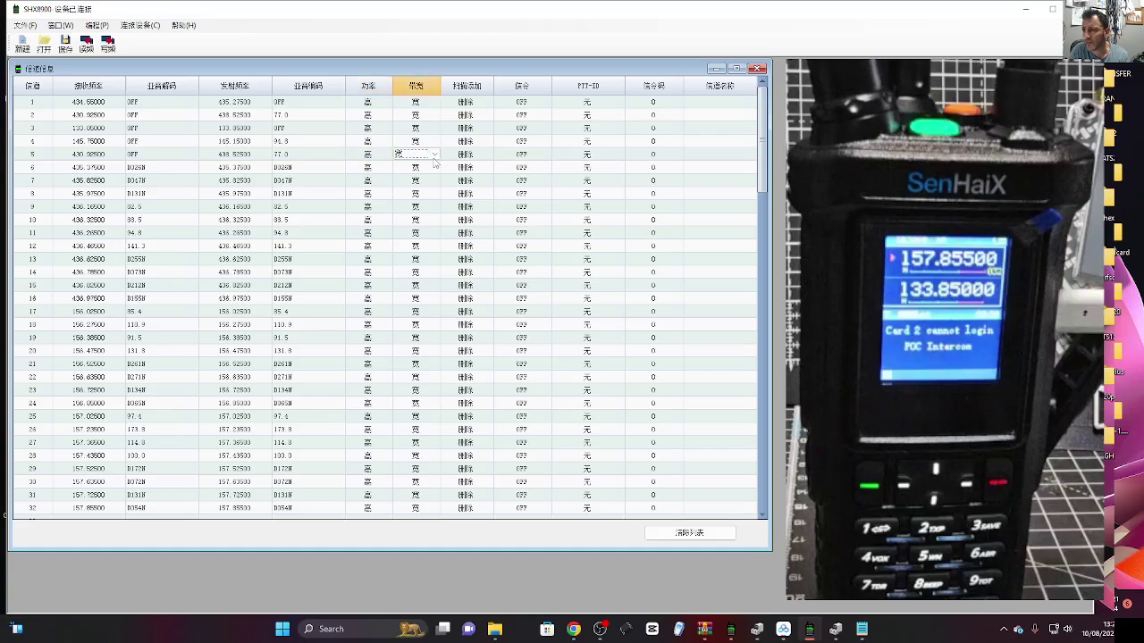
{"action": "left_click", "coordinate": [483, 158]}
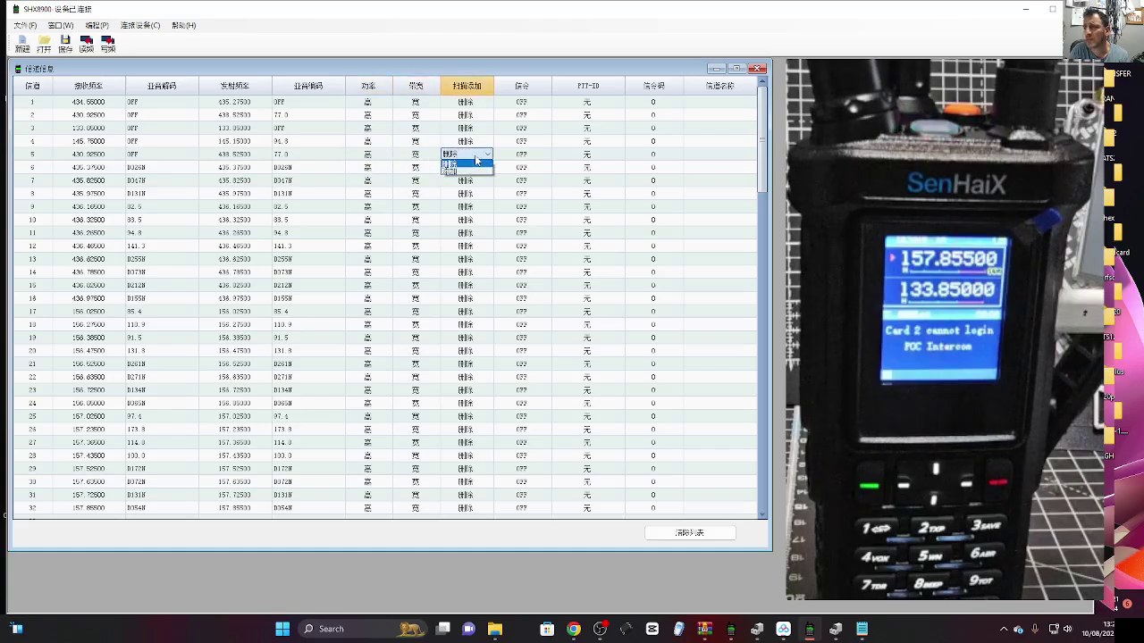
{"action": "left_click", "coordinate": [489, 159]}
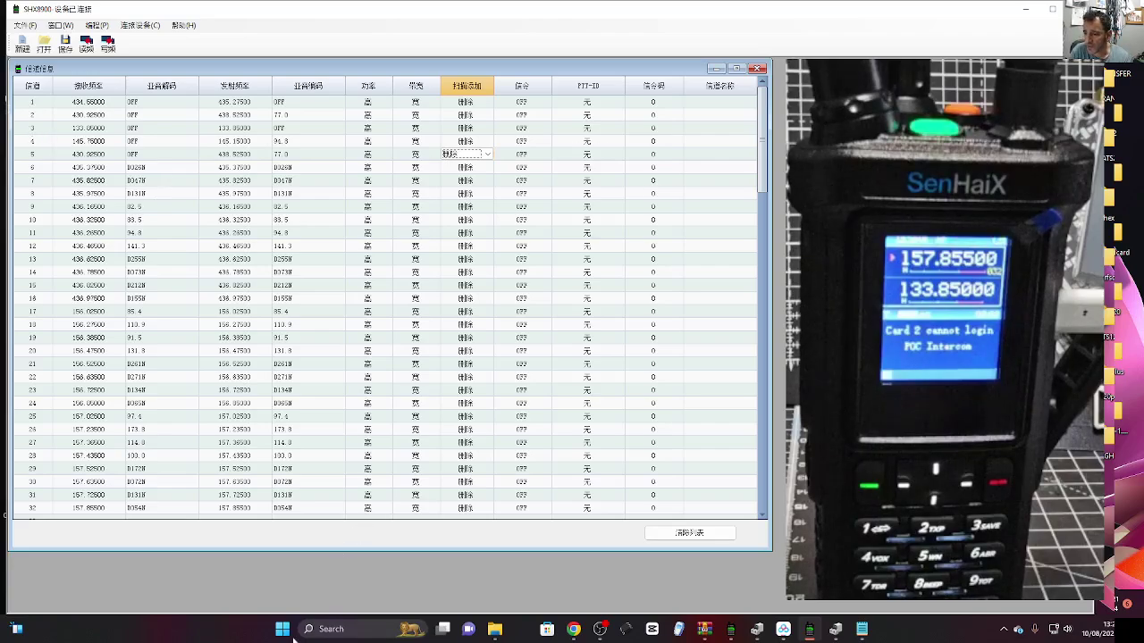
In the browser's photo viewer, step forward two shared menu photos, then back three.
{"action": "left_click", "coordinate": [636, 626]}
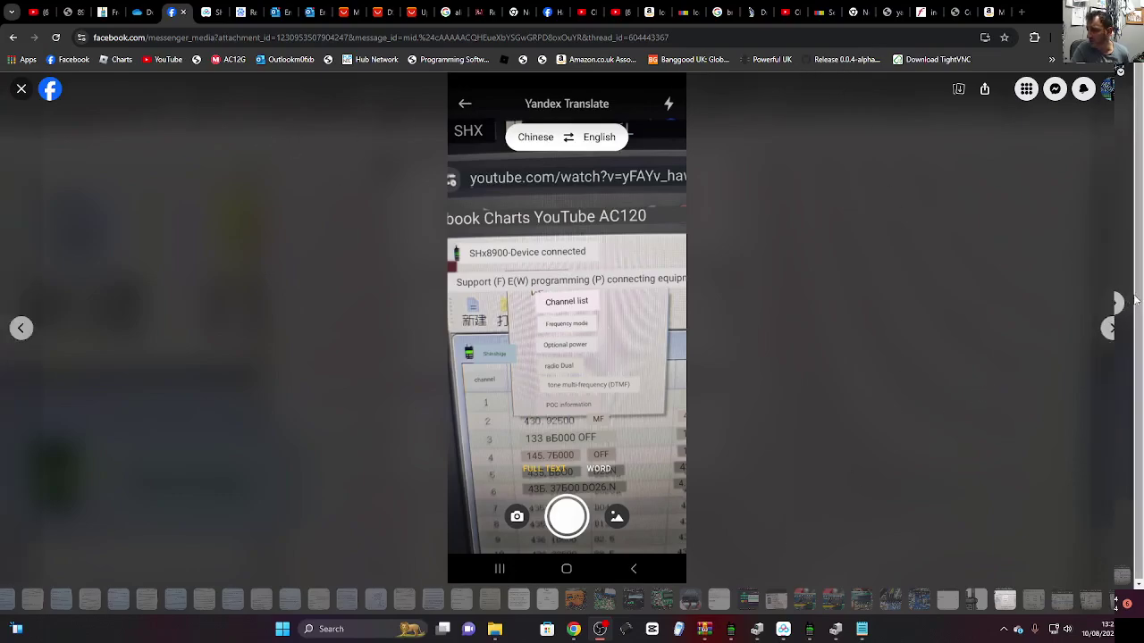
{"action": "left_click", "coordinate": [1111, 328]}
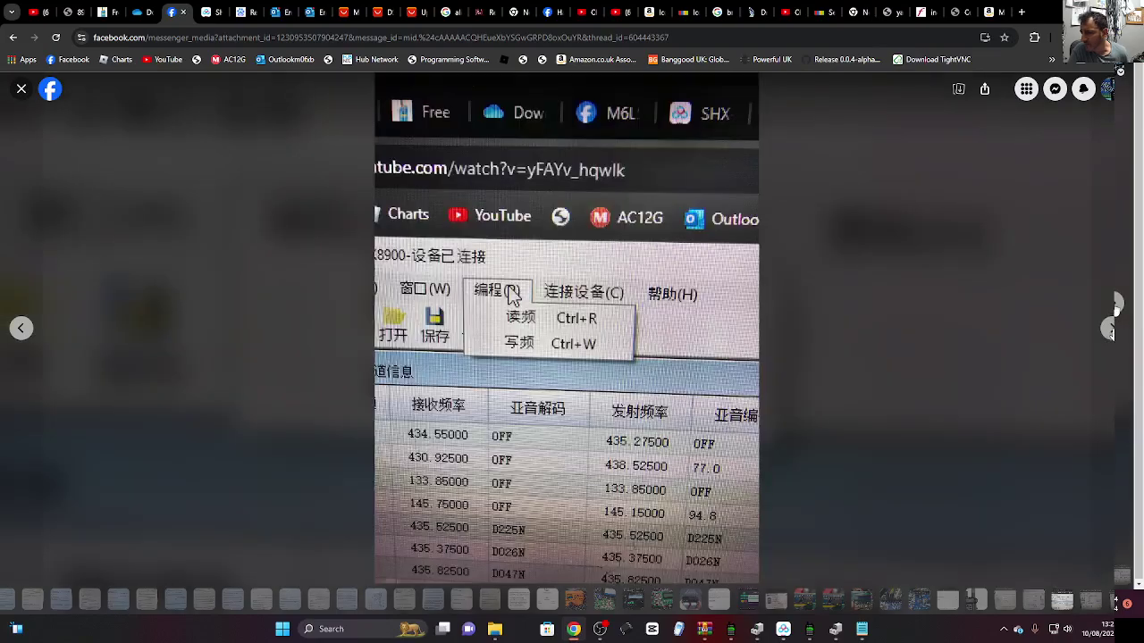
{"action": "left_click", "coordinate": [1110, 329]}
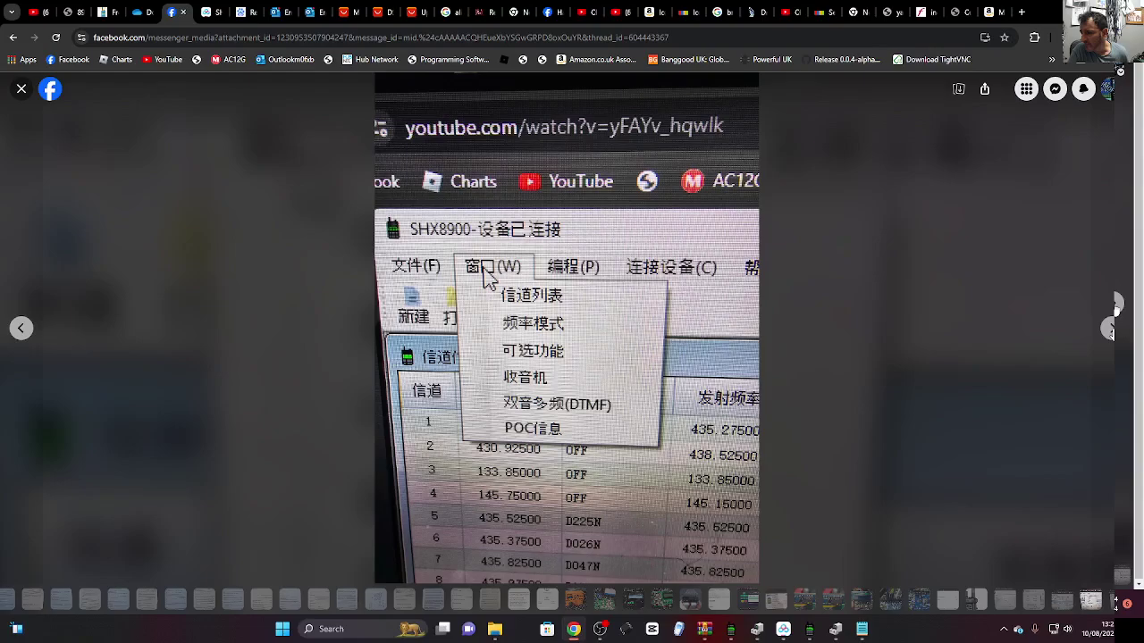
{"action": "left_click", "coordinate": [21, 328]}
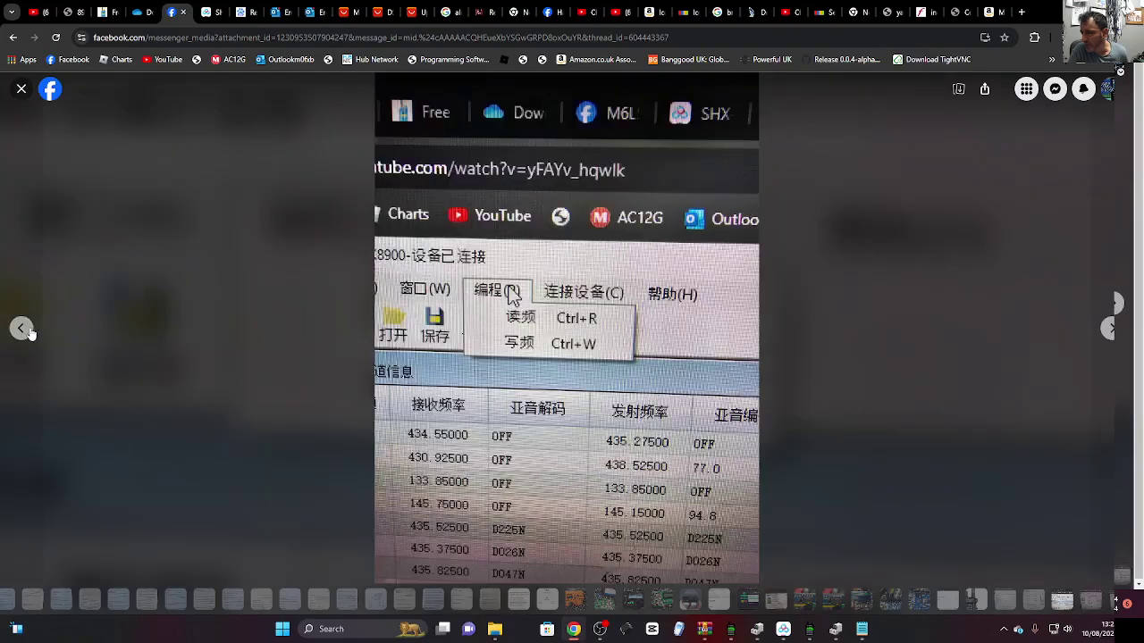
{"action": "left_click", "coordinate": [22, 328]}
{"action": "left_click", "coordinate": [22, 328]}
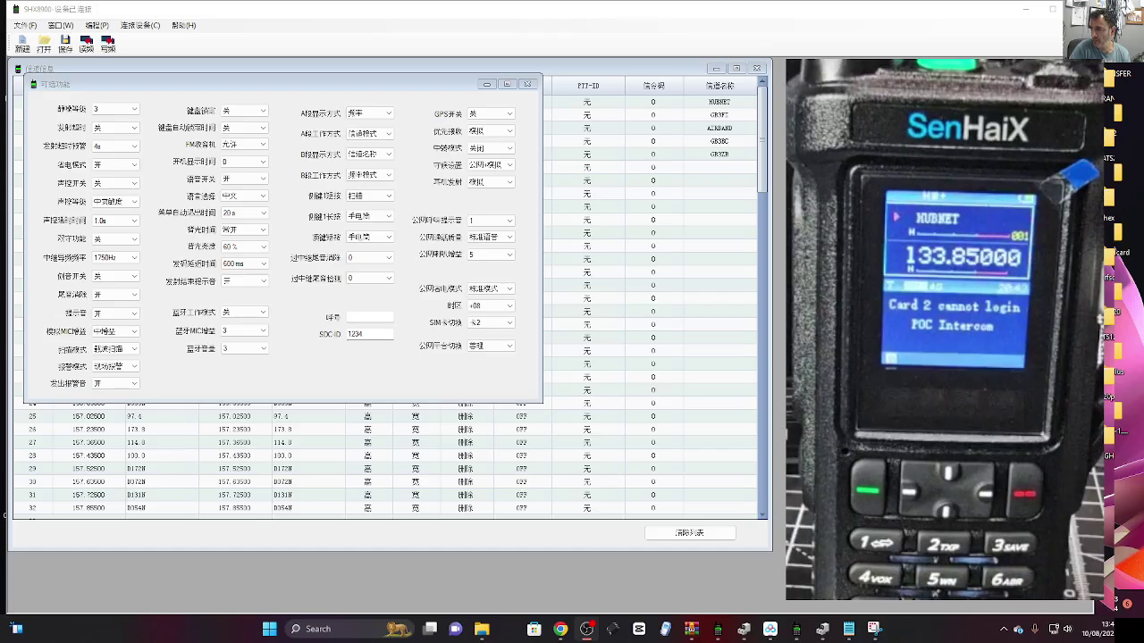
{"action": "left_click", "coordinate": [55, 26]}
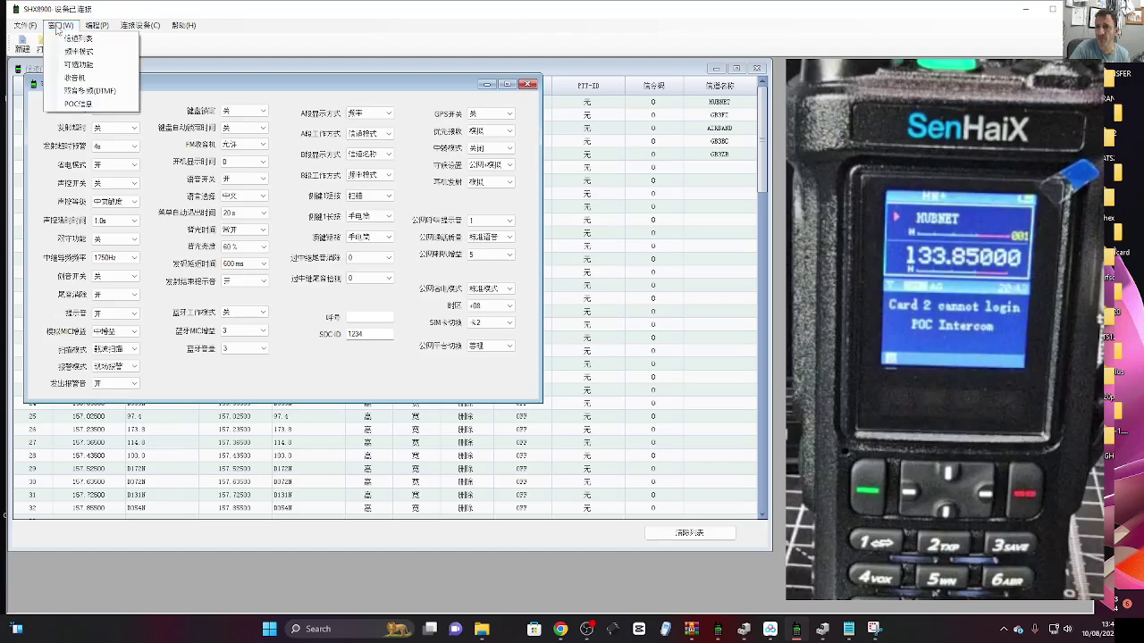
{"action": "left_click", "coordinate": [85, 105]}
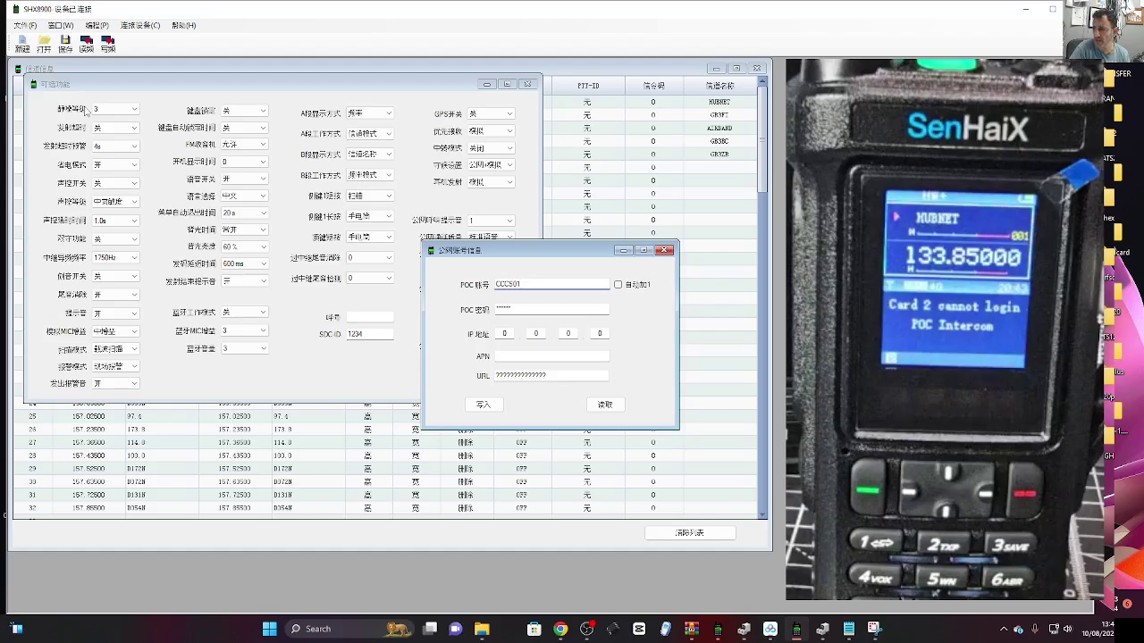
{"action": "left_click_drag", "start_coordinate": [550, 253], "coordinate": [260, 152]}
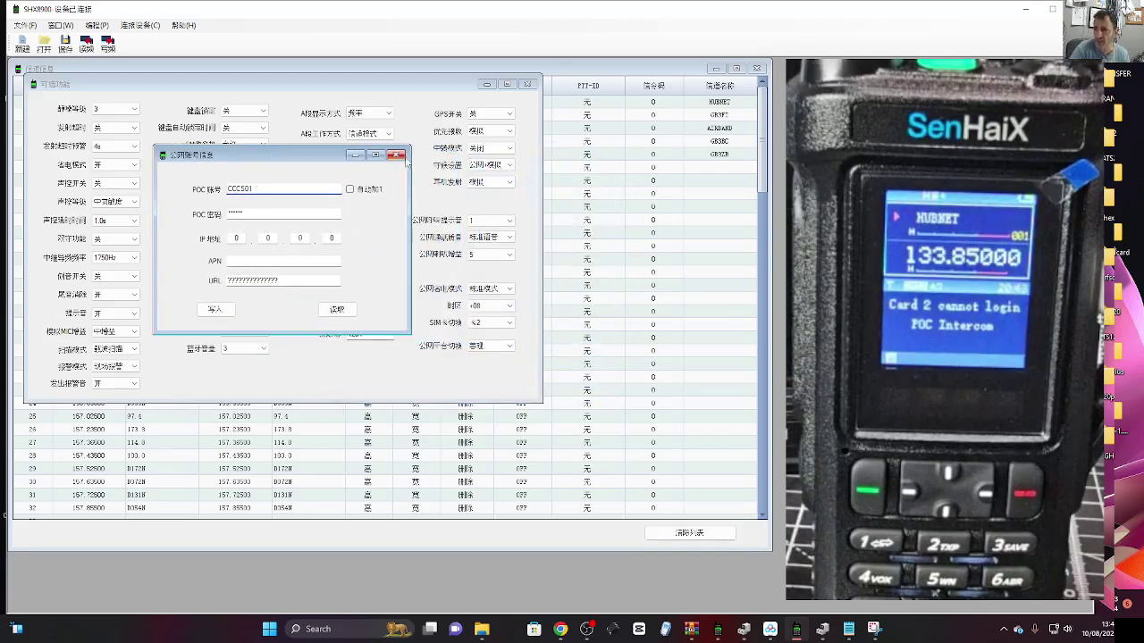
Close the POC account details, then view and close the DTMF code settings.
{"action": "left_click", "coordinate": [398, 155]}
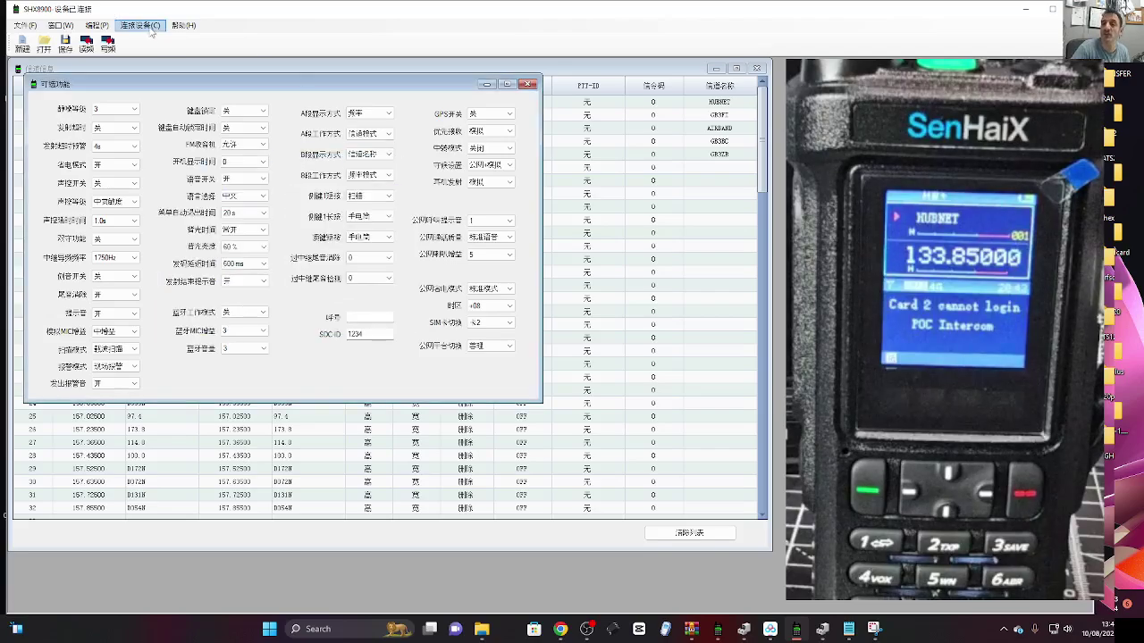
{"action": "left_click", "coordinate": [59, 25]}
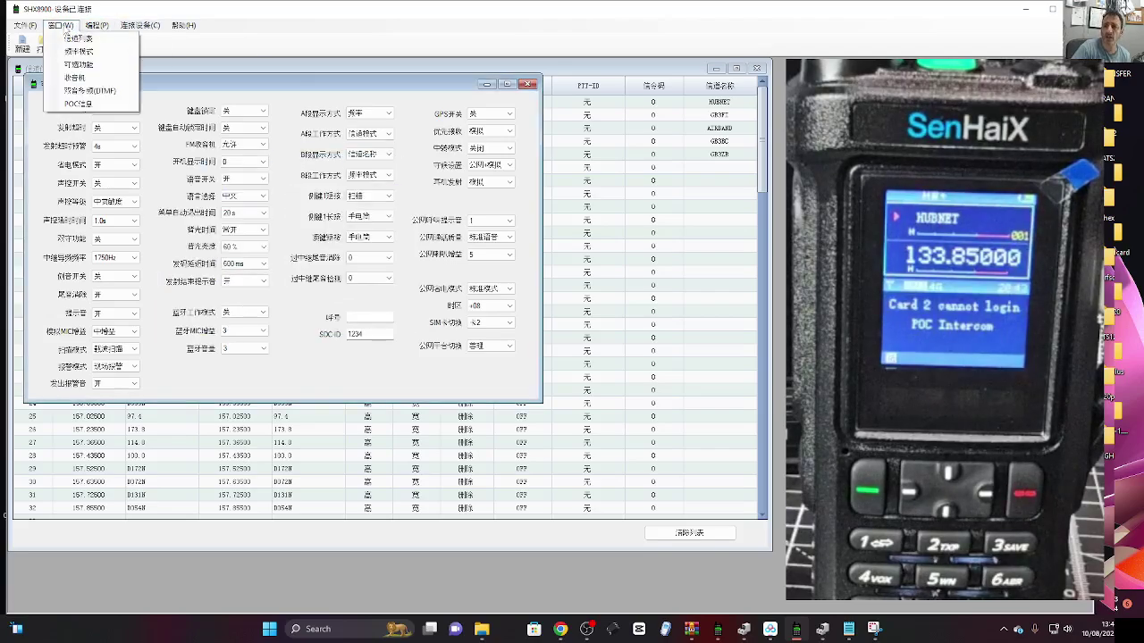
{"action": "left_click", "coordinate": [88, 94]}
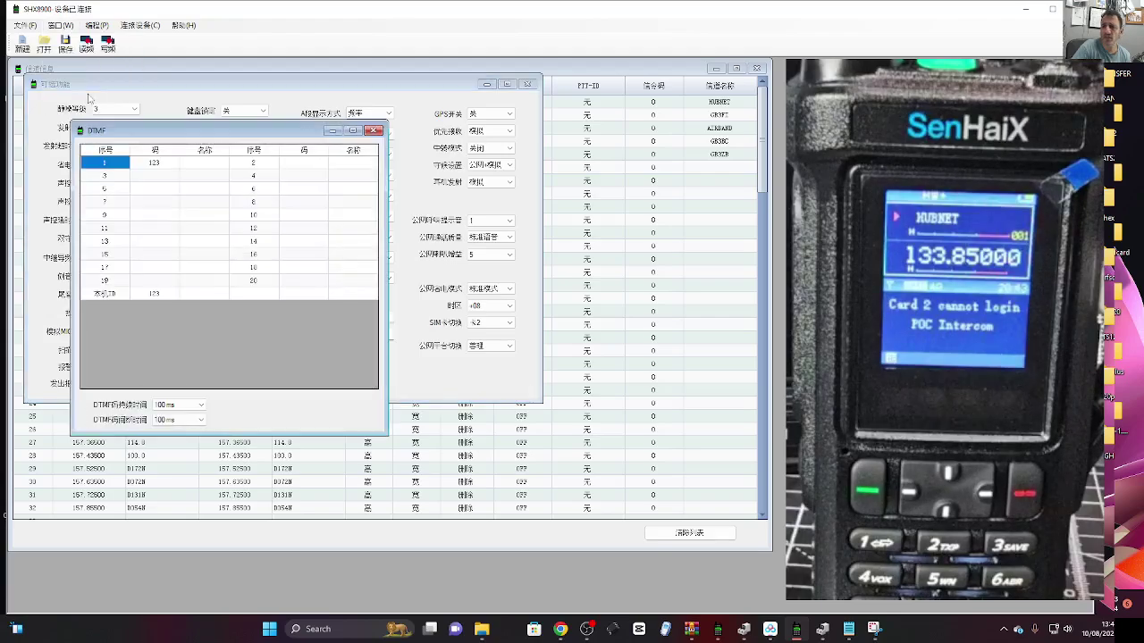
{"action": "left_click", "coordinate": [374, 132]}
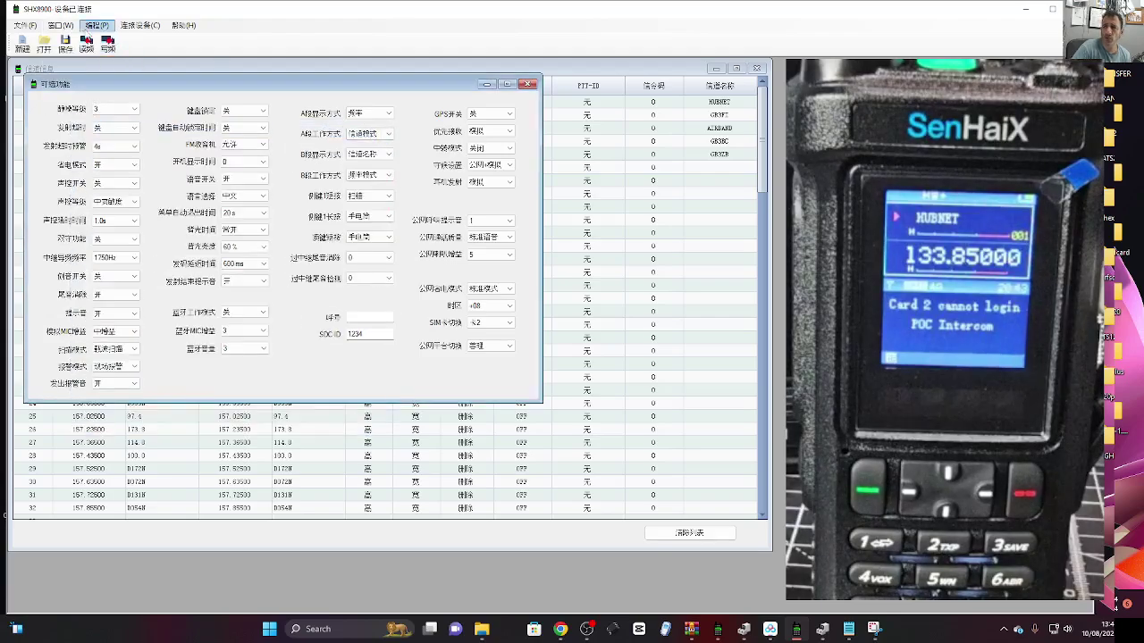
Bring the optional function settings, then the channel list, to the front.
{"action": "left_click", "coordinate": [60, 25]}
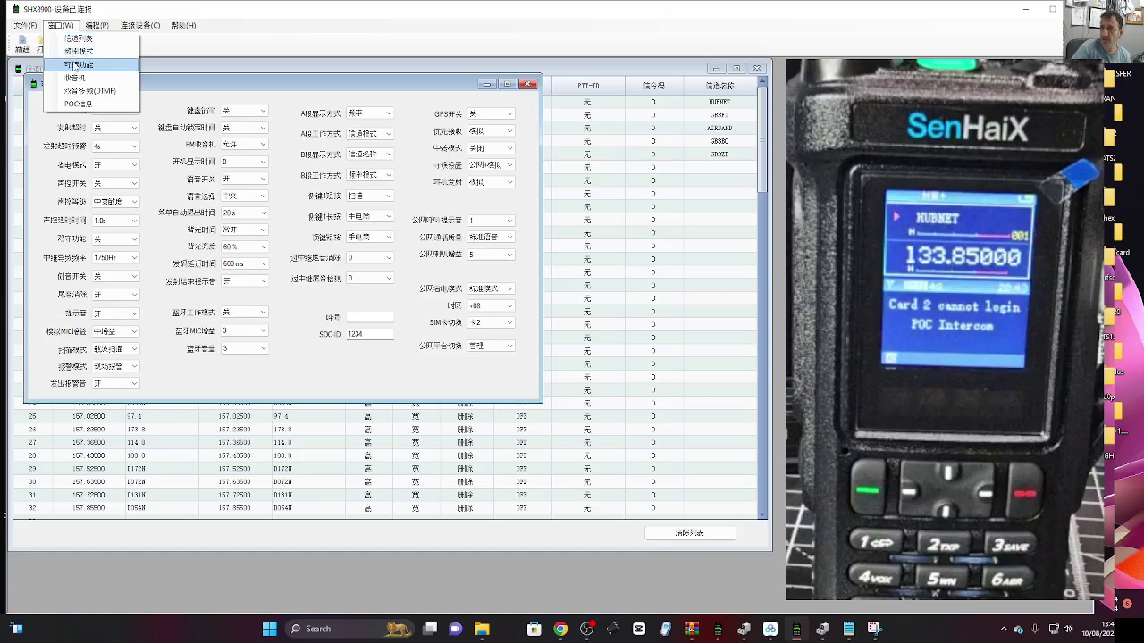
{"action": "left_click", "coordinate": [75, 65]}
{"action": "left_click", "coordinate": [60, 25]}
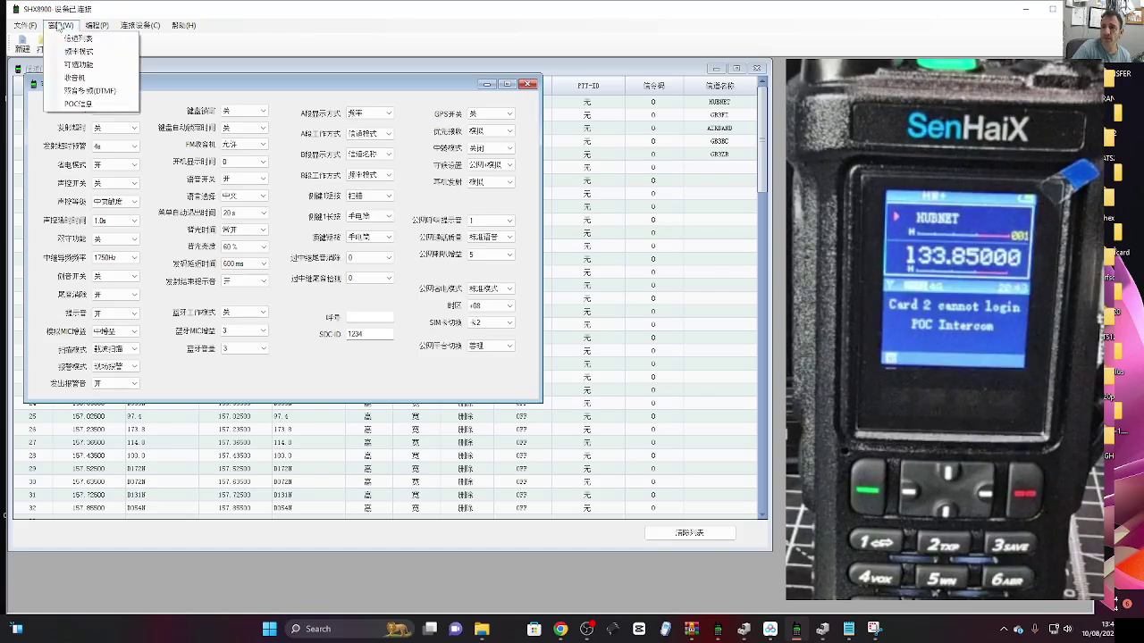
{"action": "left_click", "coordinate": [75, 39]}
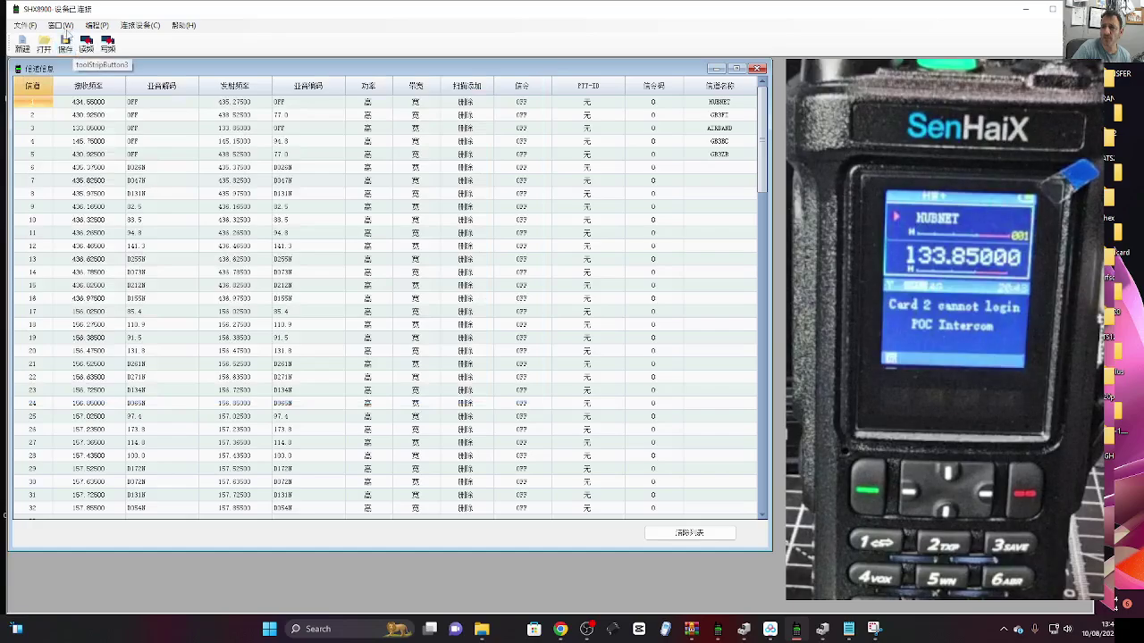
{"action": "left_click", "coordinate": [60, 25]}
Set VFO A to 434.550 with 77.0 receive and transmit tones, then close frequency mode.
{"action": "left_click", "coordinate": [77, 51]}
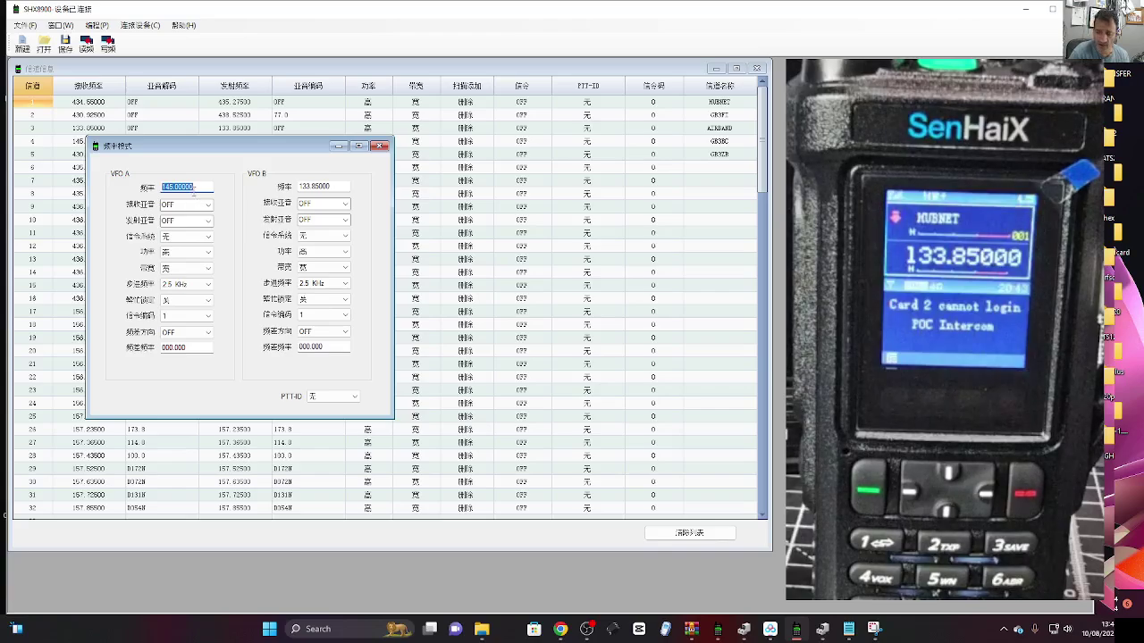
{"action": "type", "text": "434"}
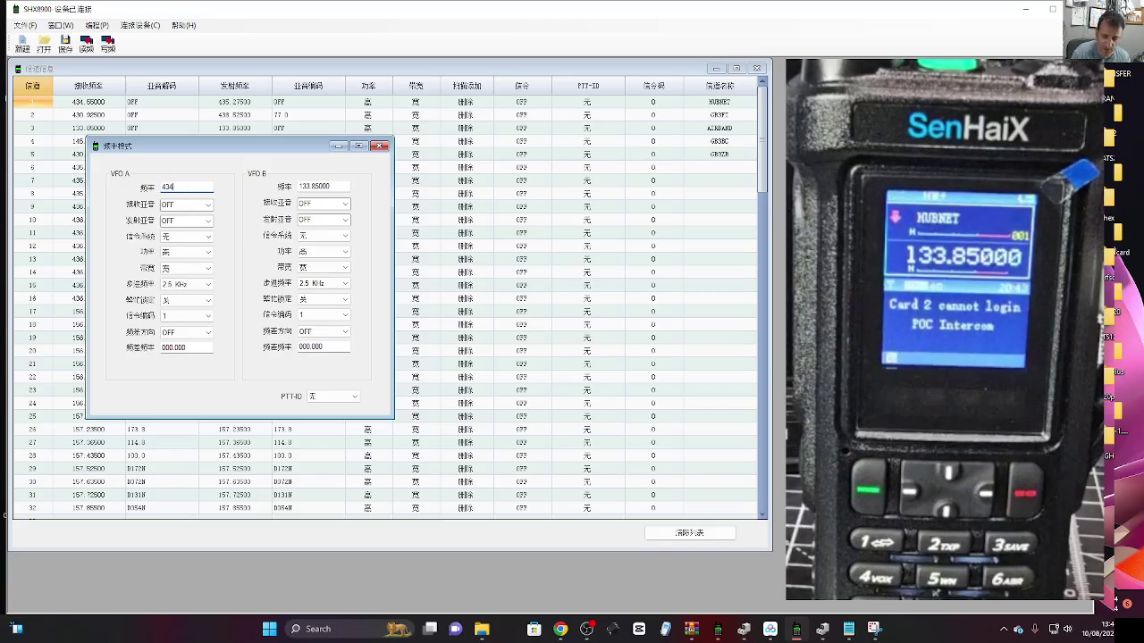
{"action": "type", "text": ".550"}
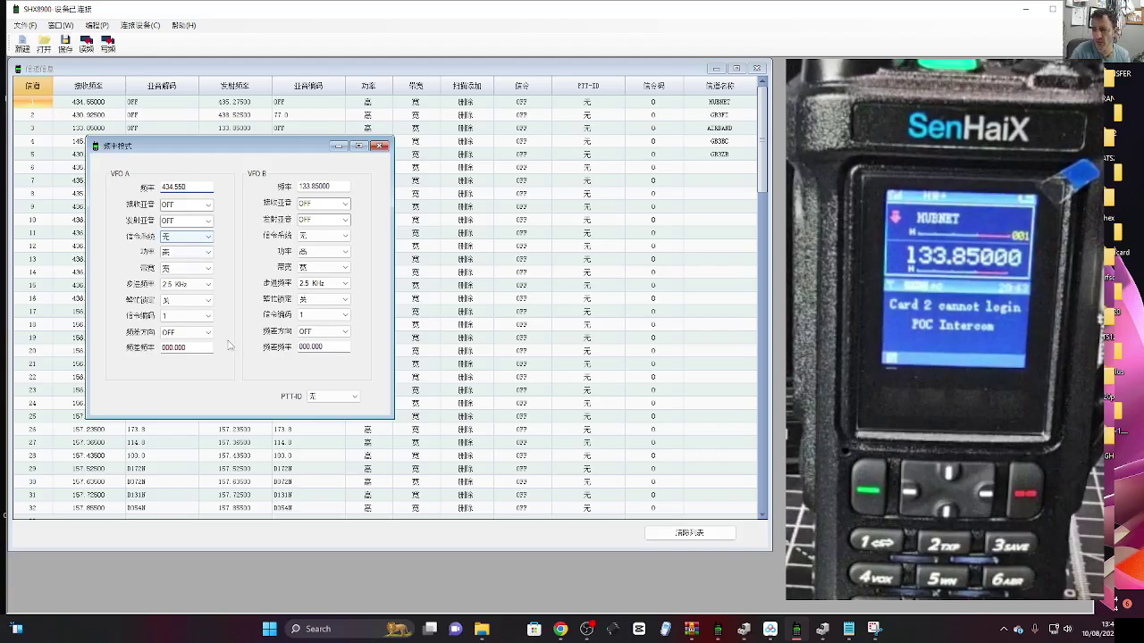
{"action": "left_click", "coordinate": [207, 209]}
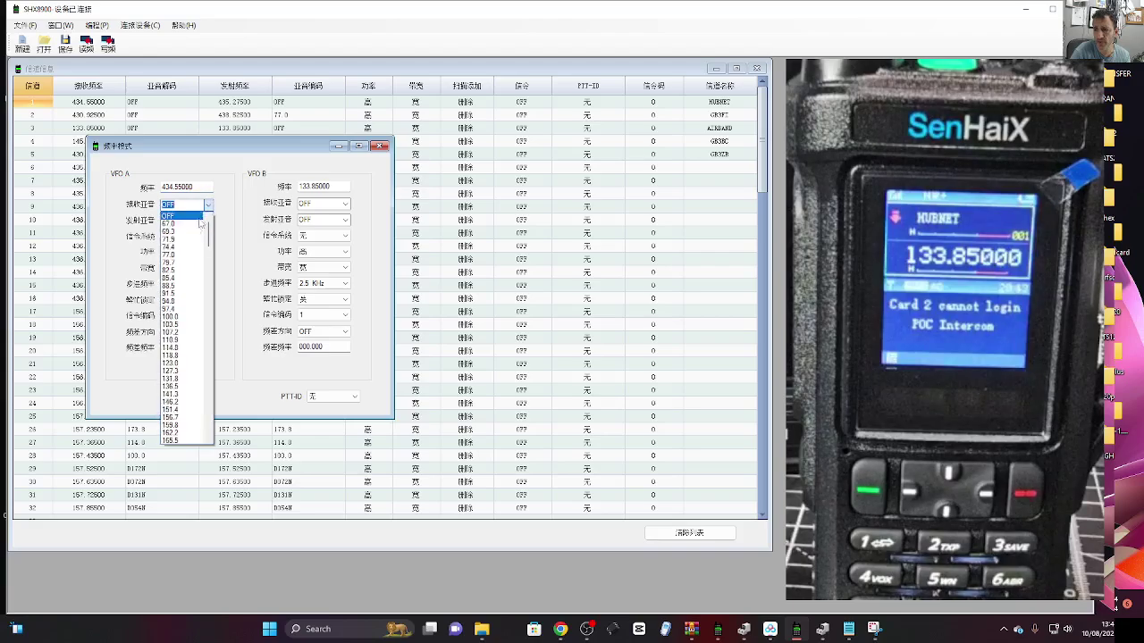
{"action": "left_click", "coordinate": [186, 256]}
{"action": "left_click", "coordinate": [208, 220]}
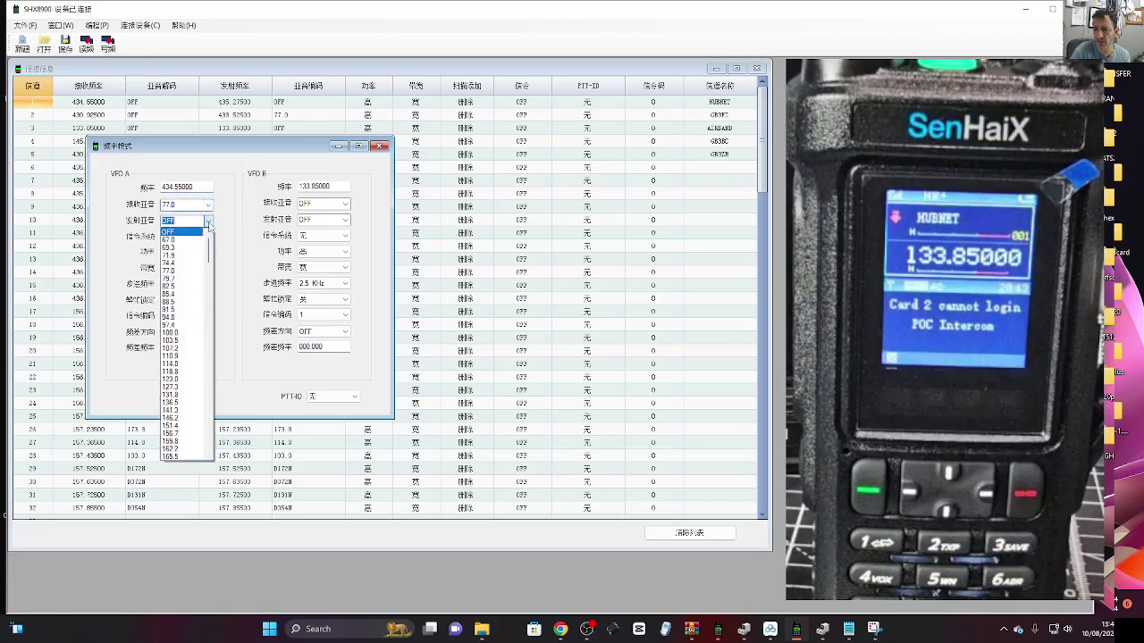
{"action": "left_click", "coordinate": [195, 271]}
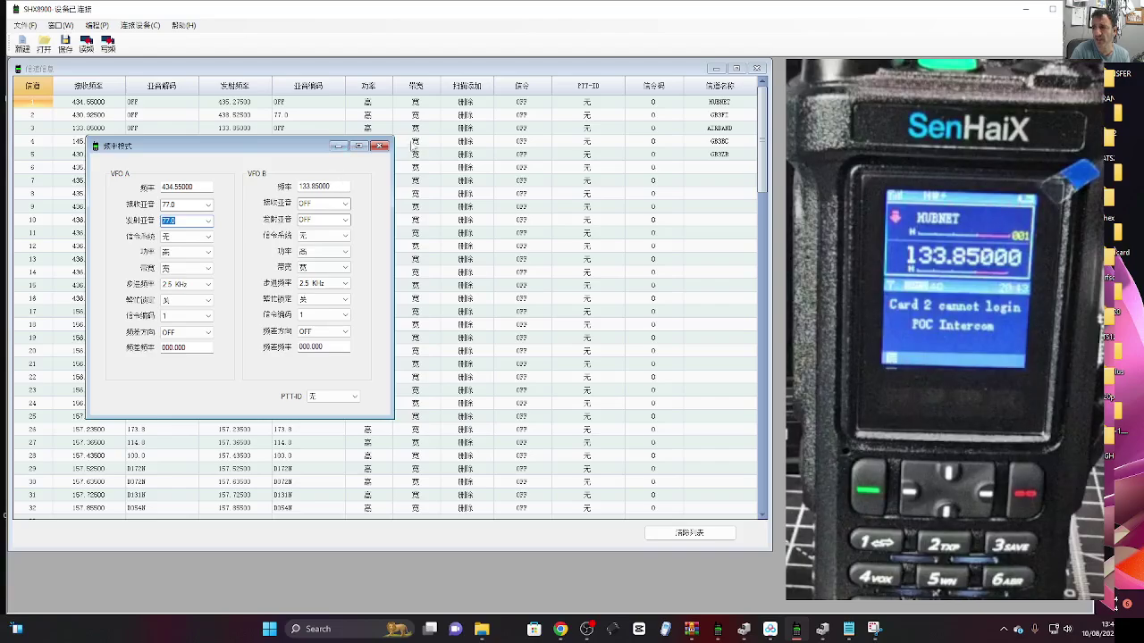
{"action": "left_click", "coordinate": [380, 147]}
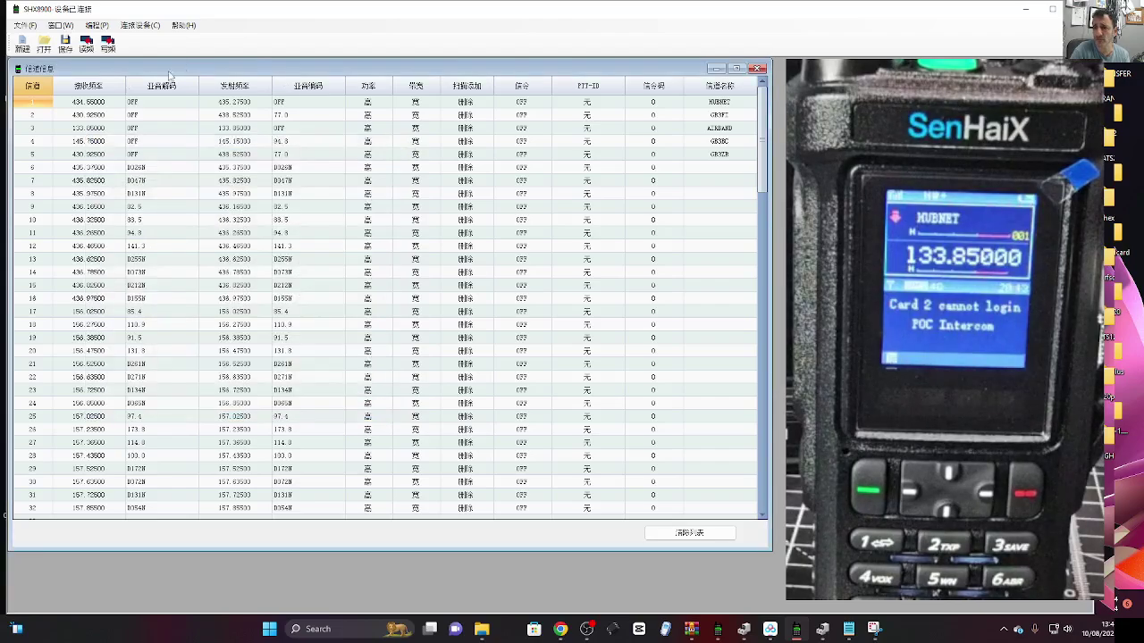
{"action": "left_click", "coordinate": [61, 25]}
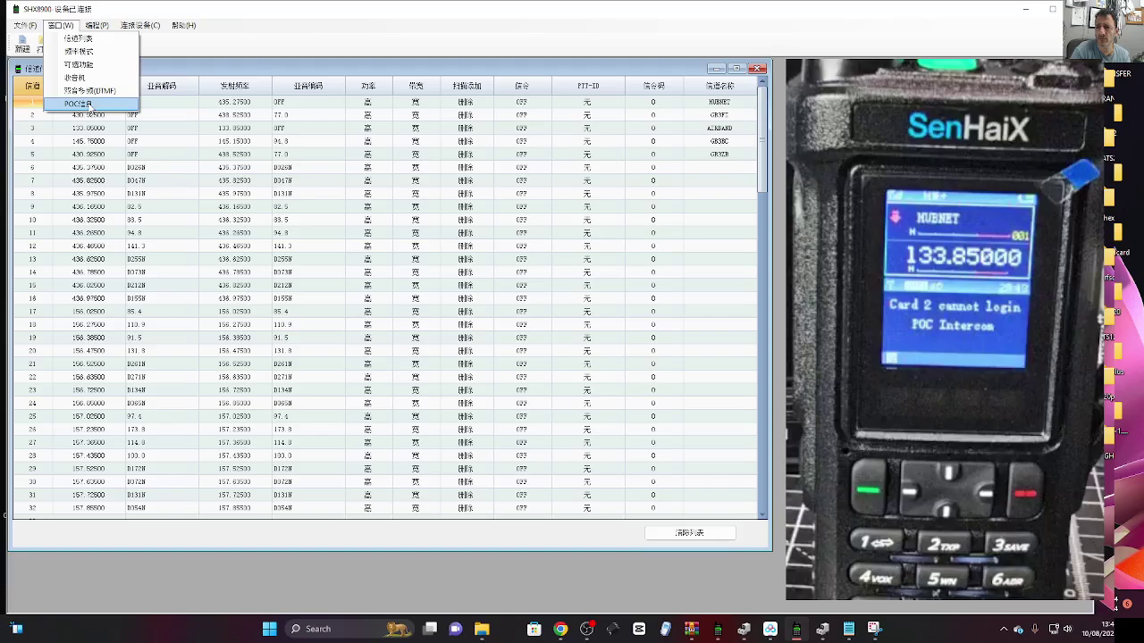
{"action": "mouse_move", "coordinate": [98, 27]}
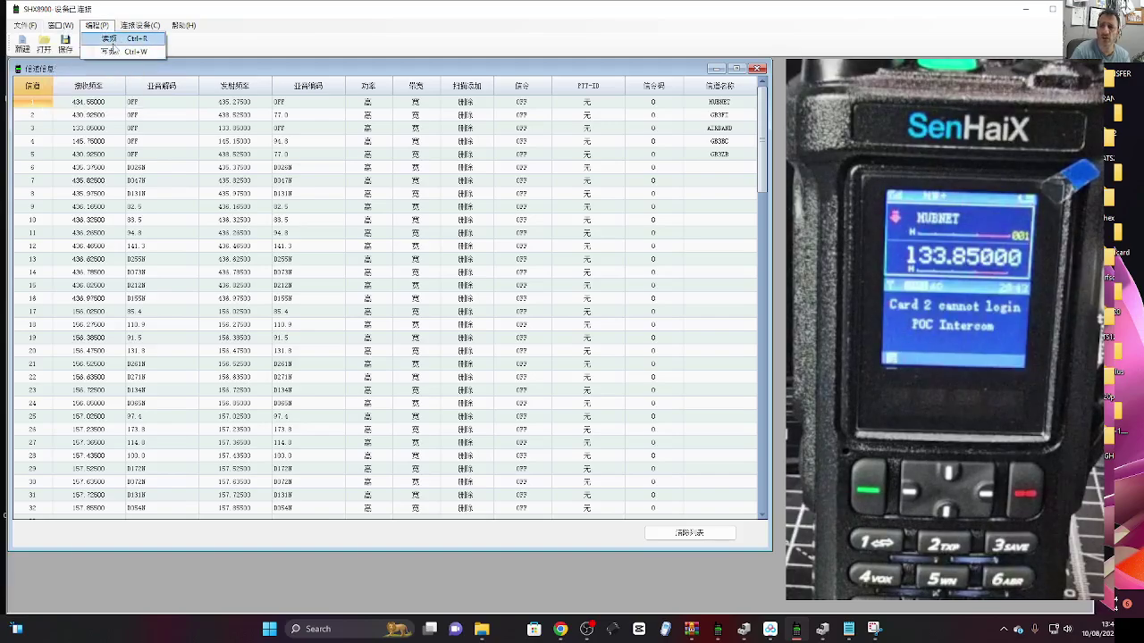
{"action": "mouse_move", "coordinate": [140, 27]}
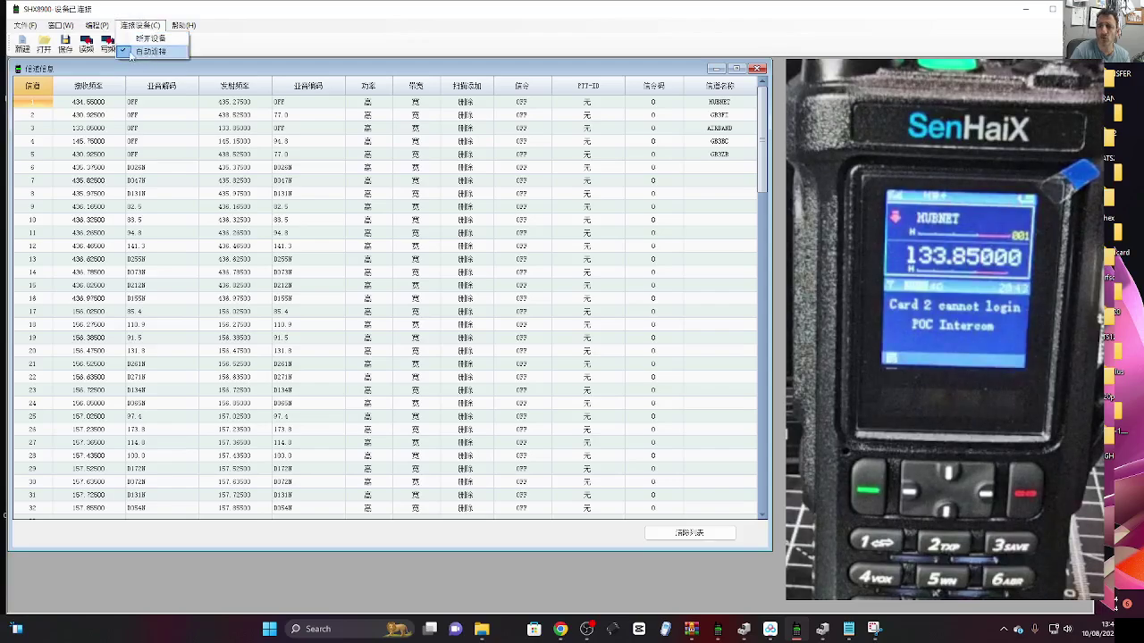
{"action": "left_click", "coordinate": [193, 39]}
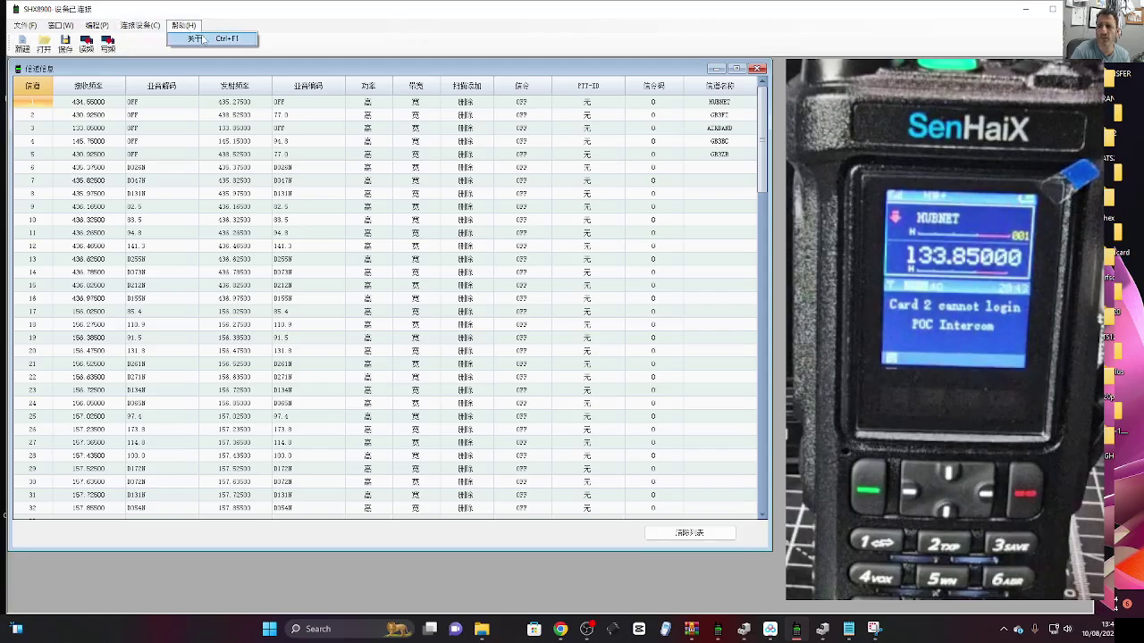
{"action": "left_click_drag", "start_coordinate": [552, 258], "coordinate": [382, 215]}
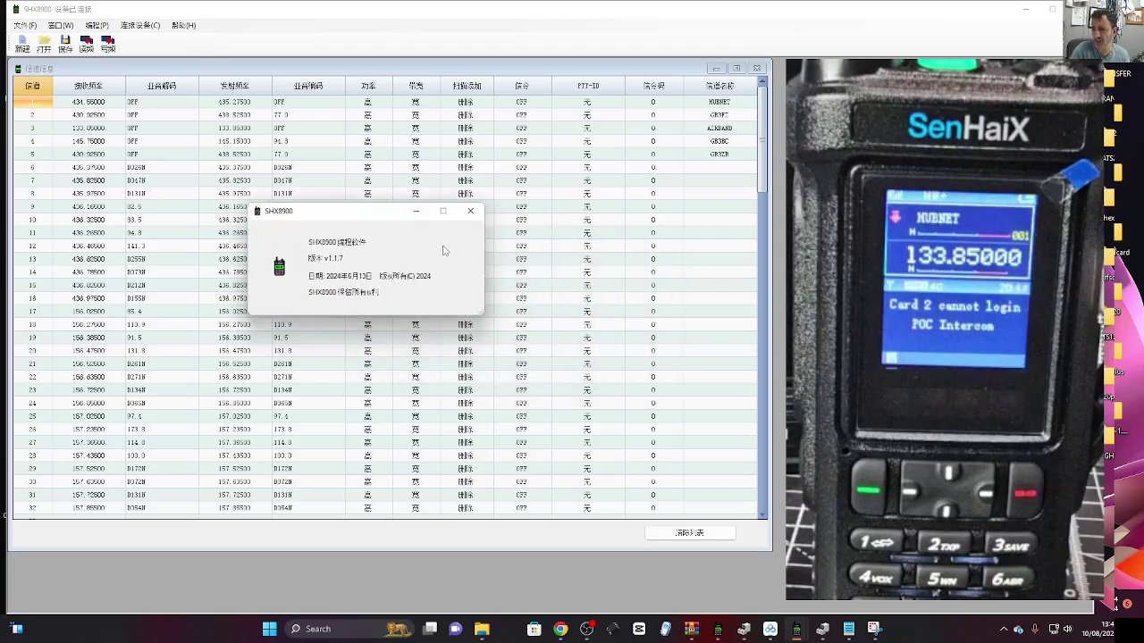
{"action": "left_click", "coordinate": [469, 214]}
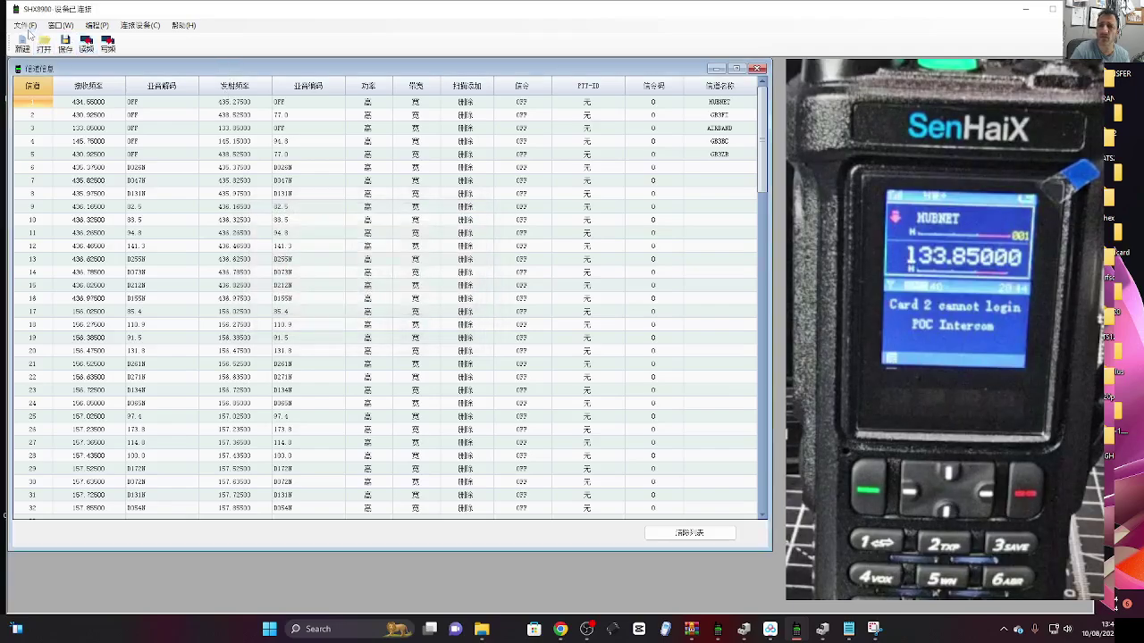
{"action": "left_click", "coordinate": [21, 26]}
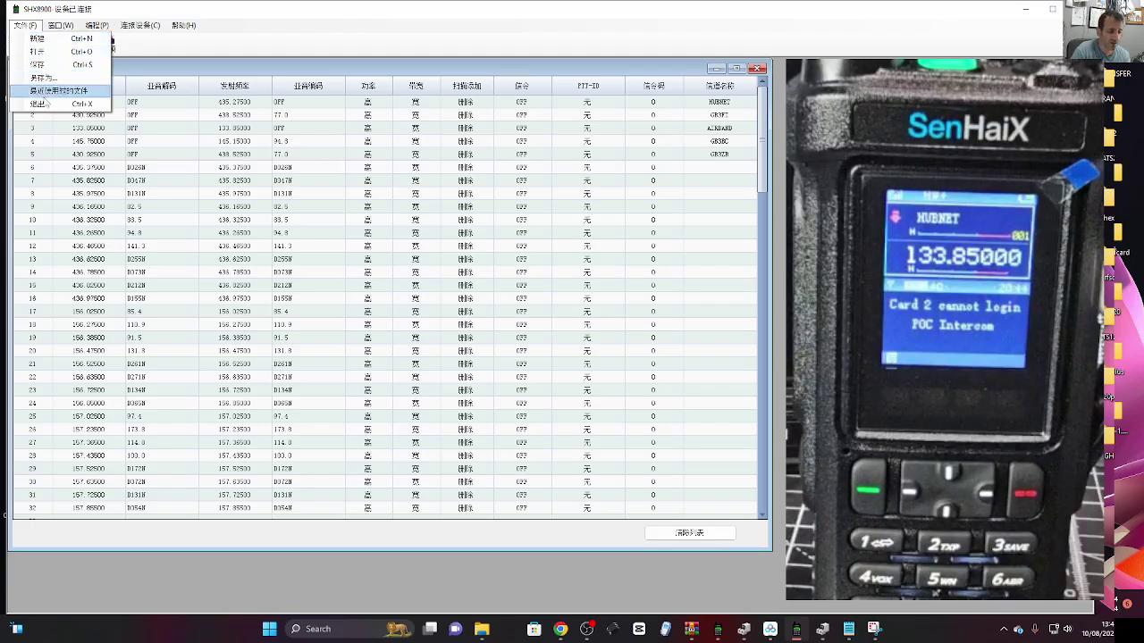
{"action": "left_click", "coordinate": [201, 51]}
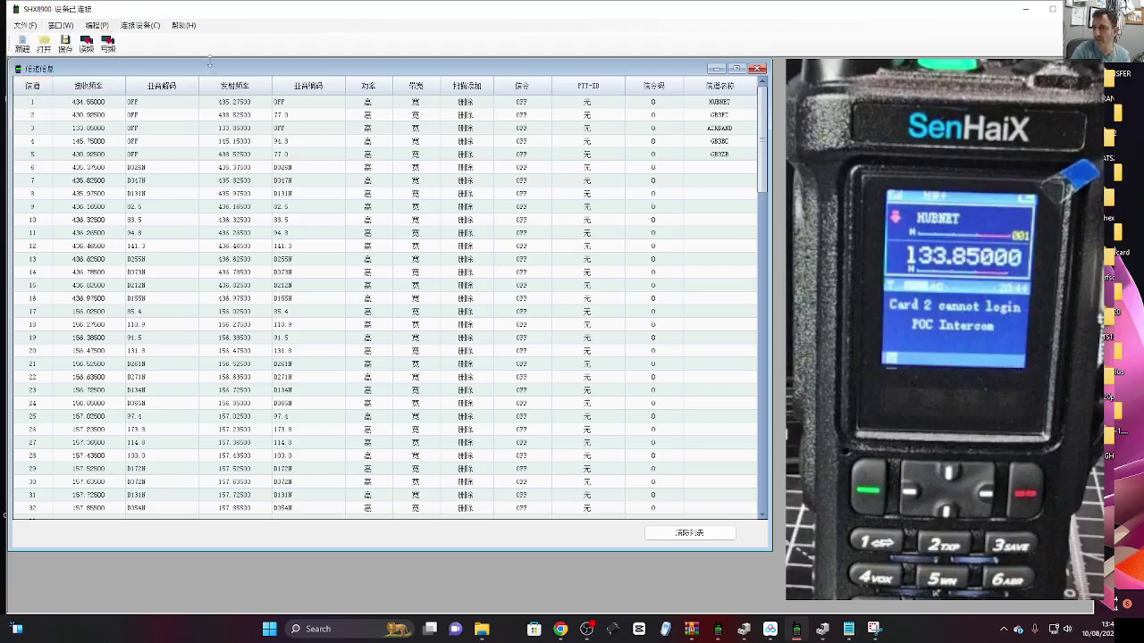
{"action": "left_click", "coordinate": [585, 631]}
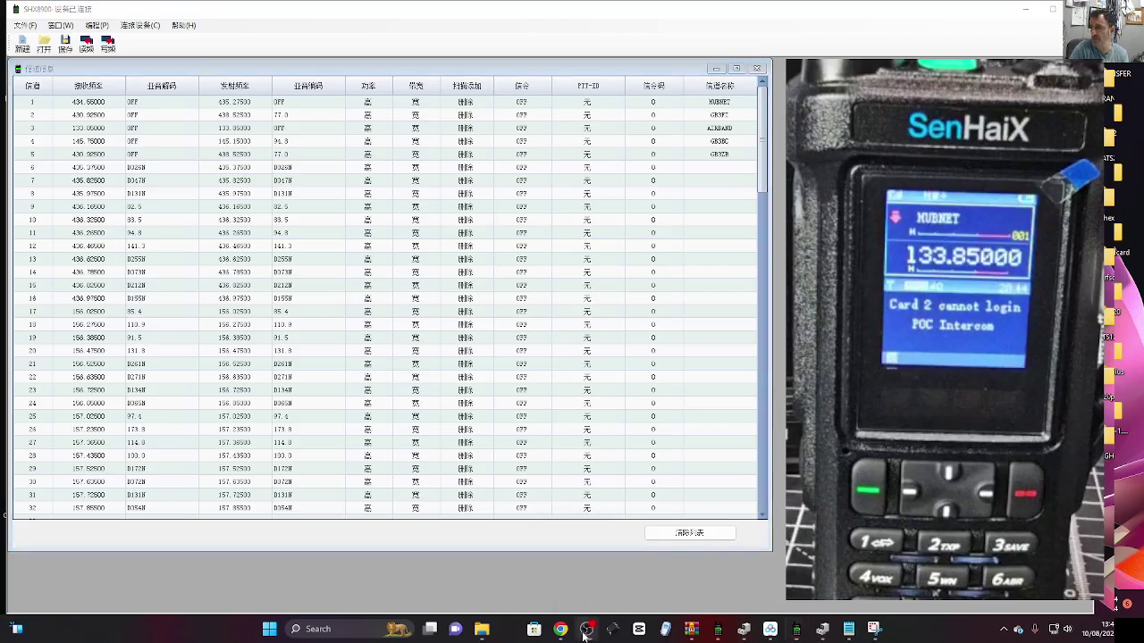